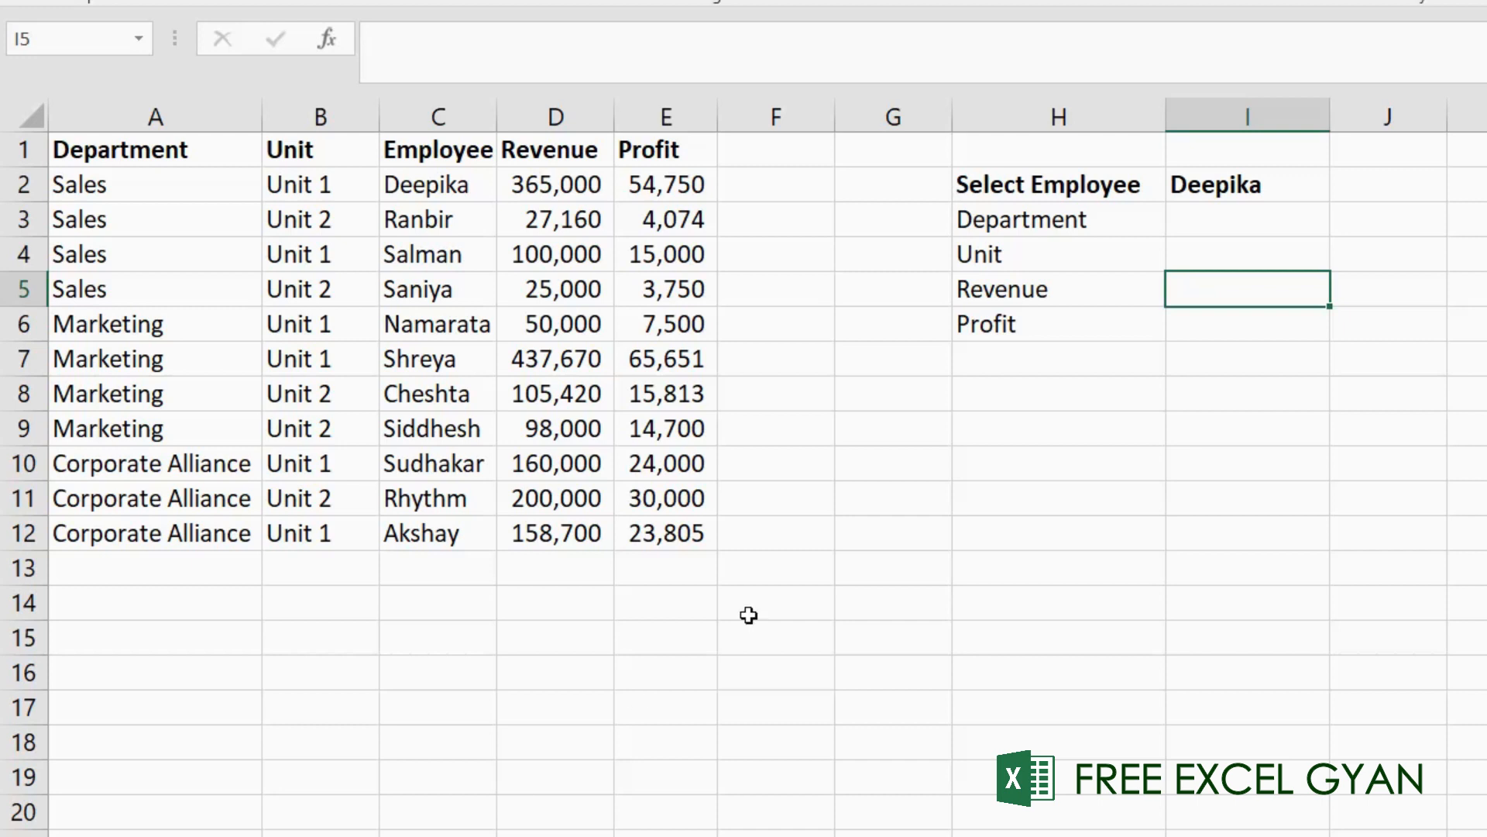
Step: Try a department lookup in cell I3 with the formula =VLOOKUP(I2,A1:E12,1,0)
click(1030, 442)
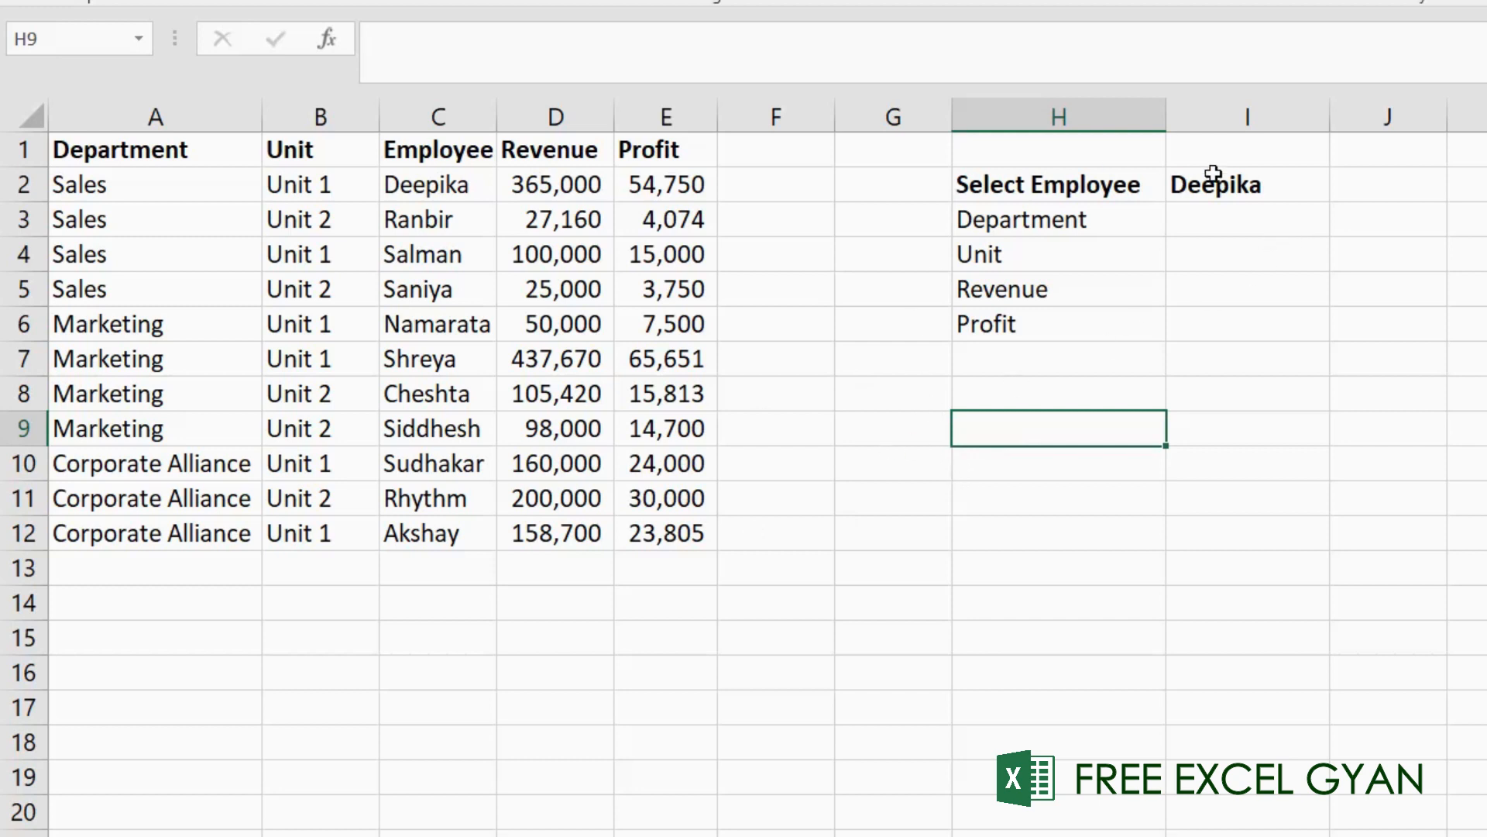
click(1259, 219)
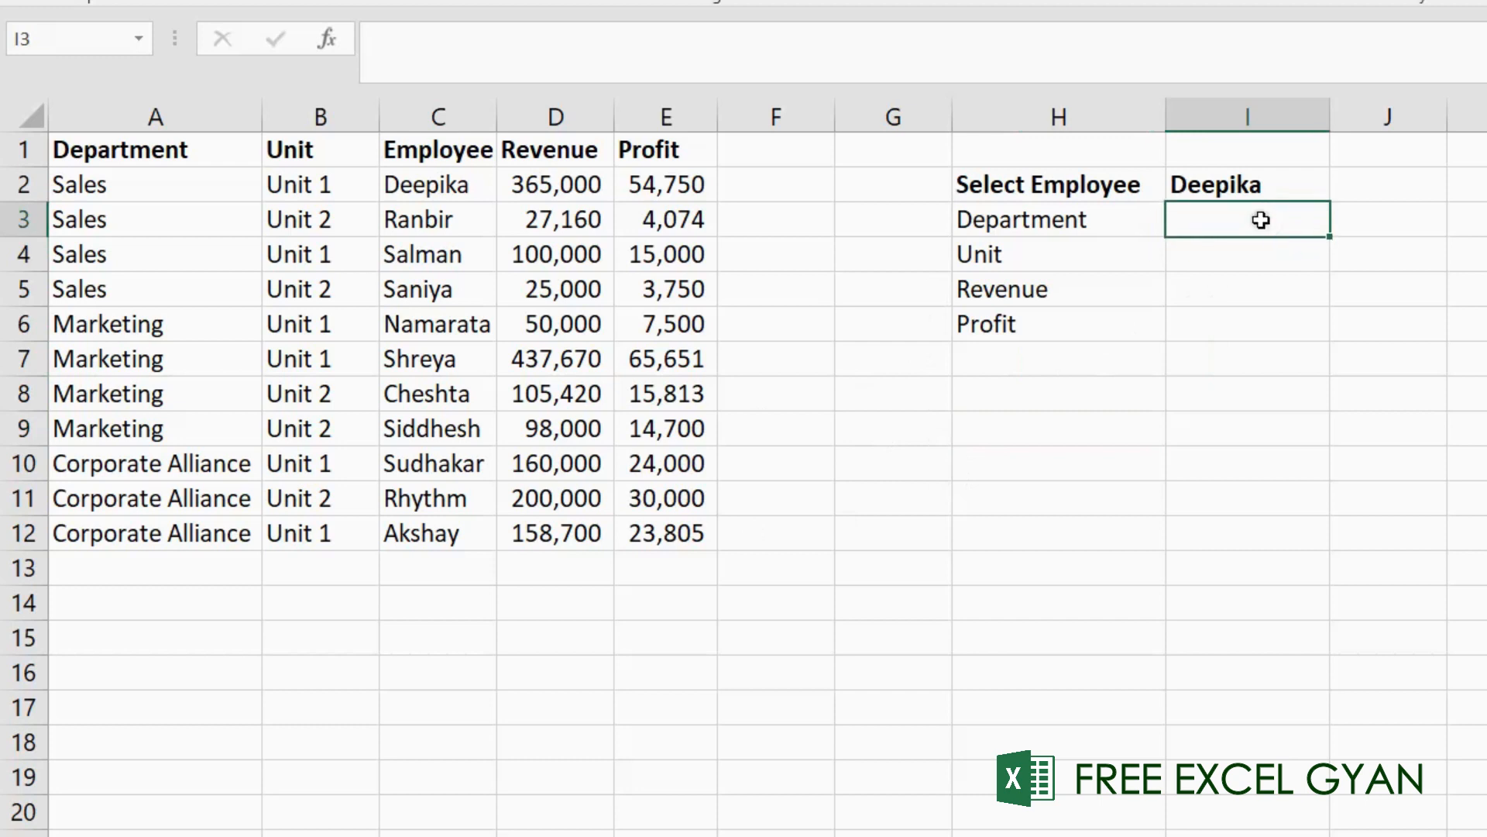
text(=vlook)
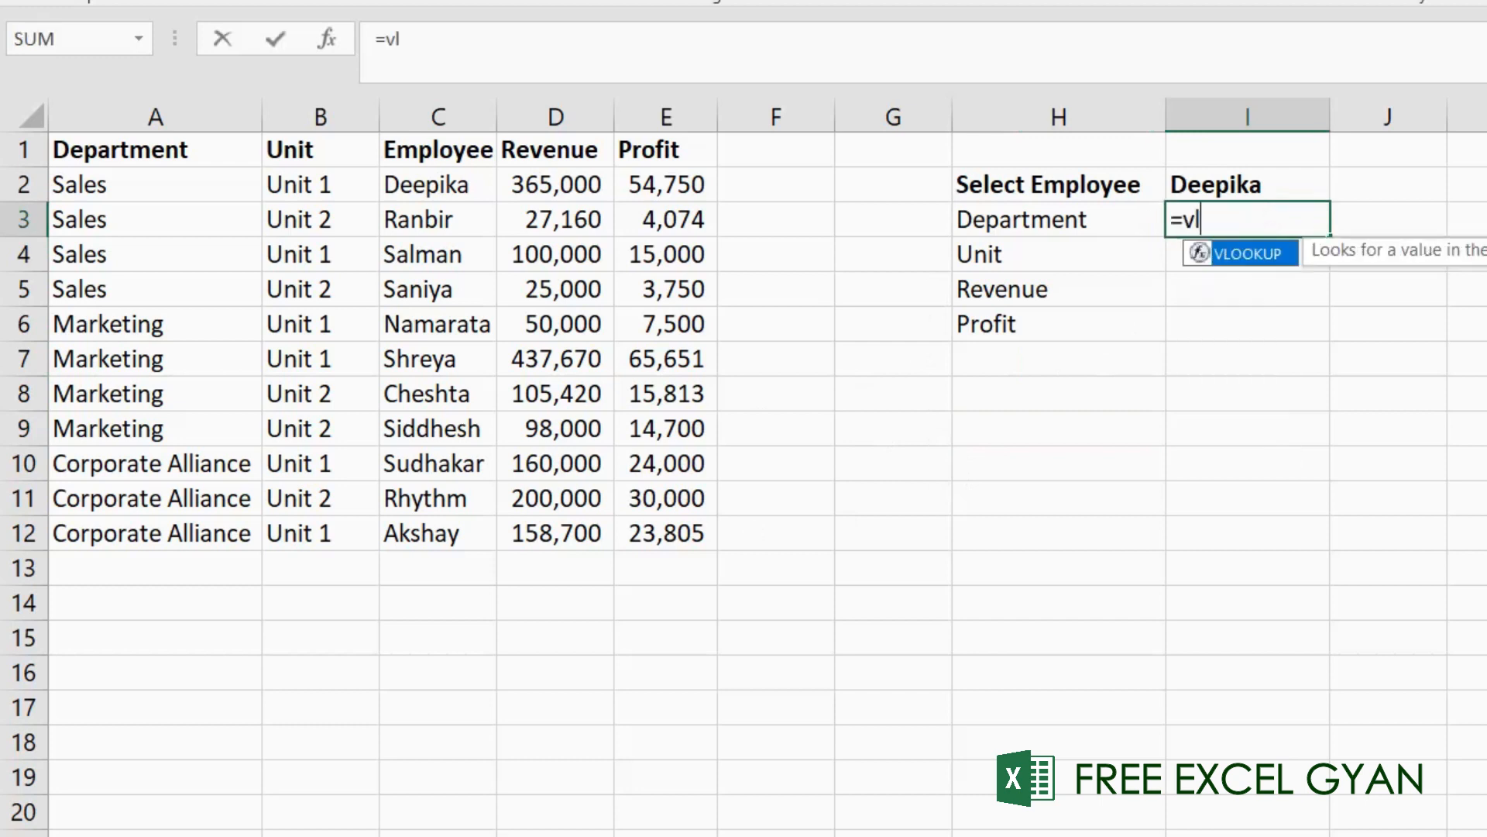
key(Tab)
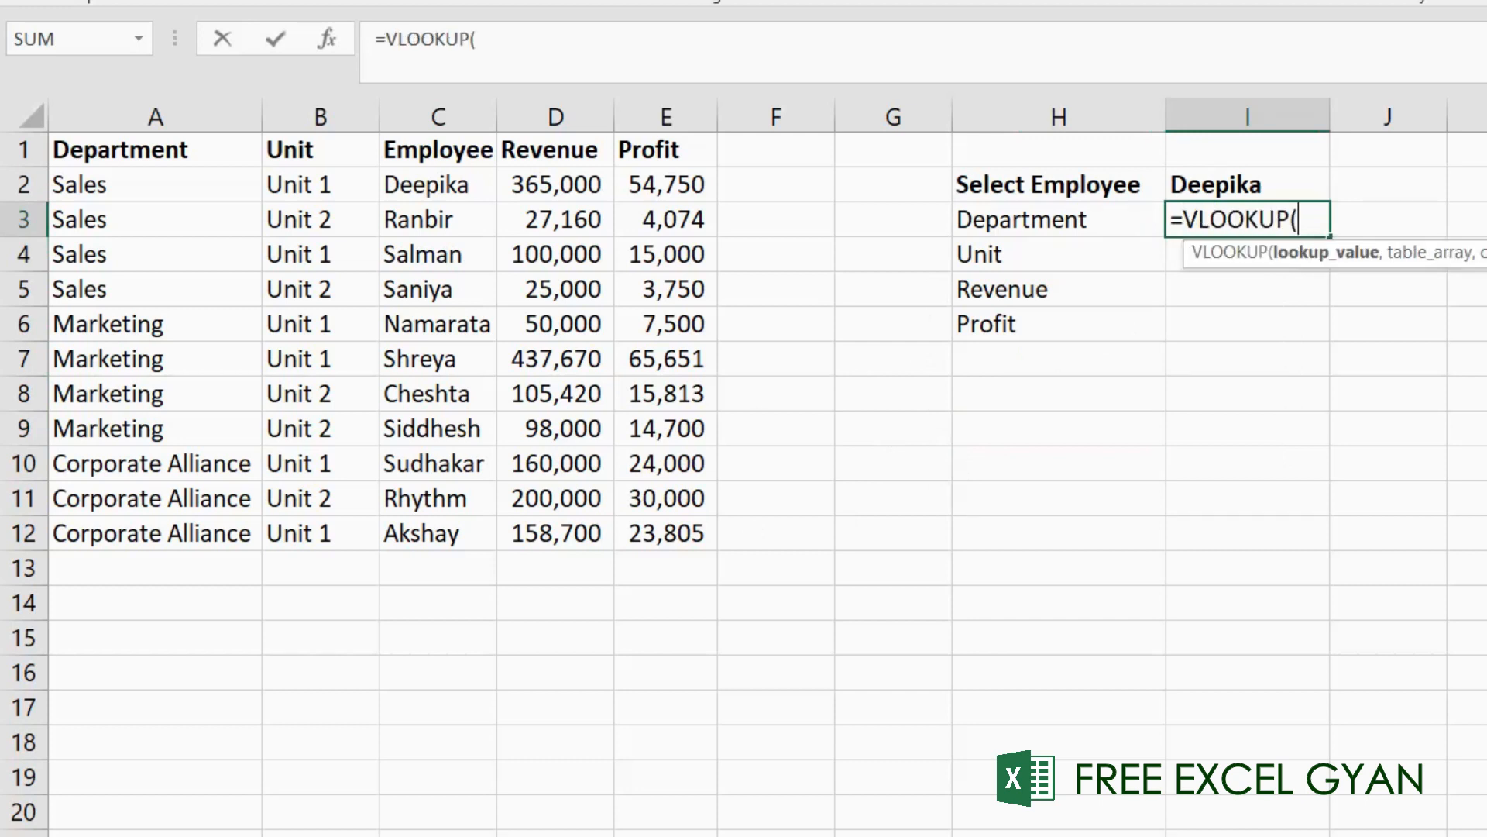
key(Up)
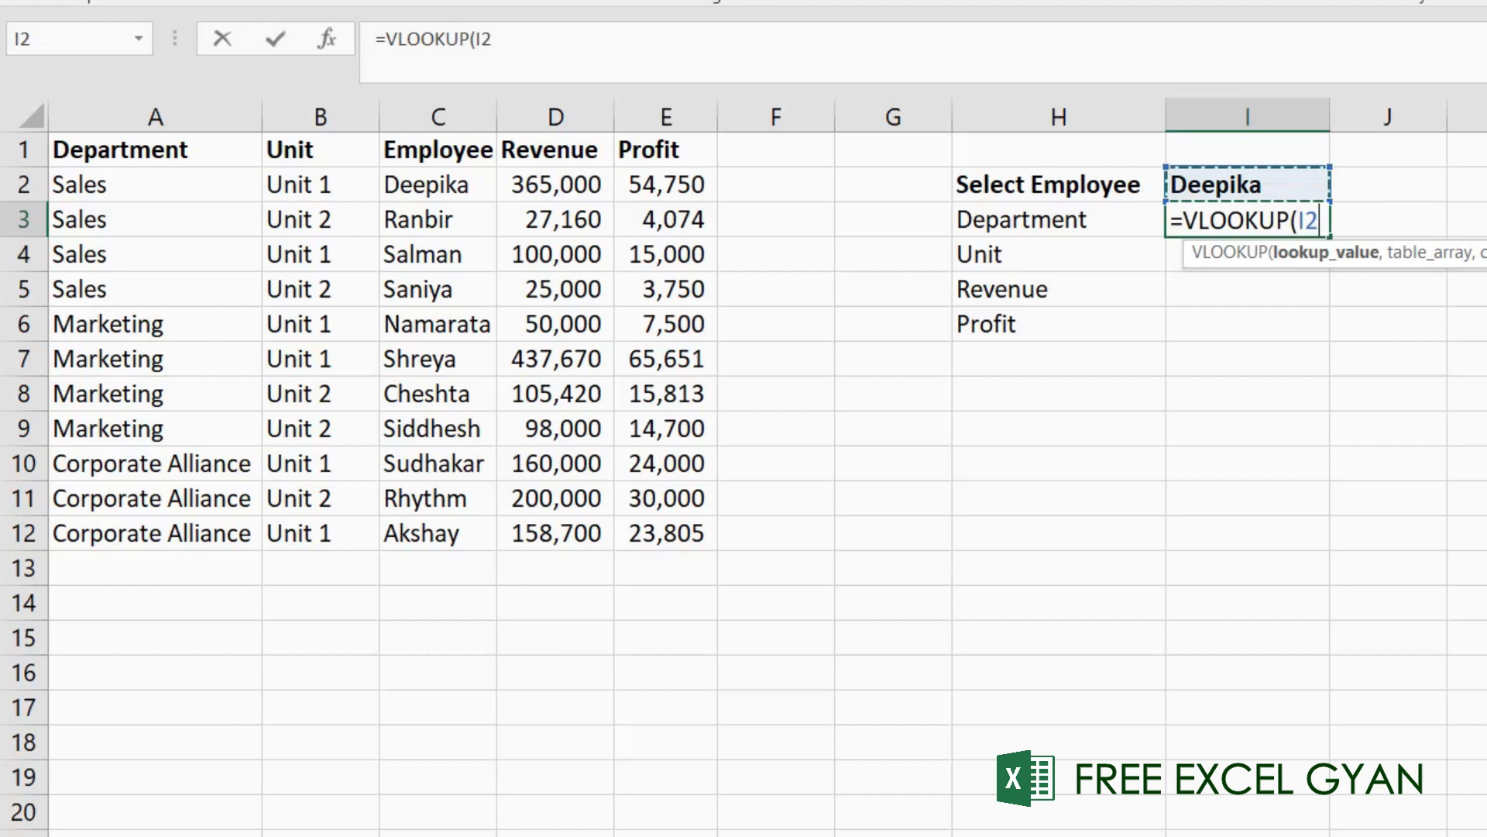
text(,)
key(Left)
key(Left)
key(Left)
key(Left)
key(Left)
key(Left)
key(Left)
key(Up)
key(Up)
key(Left)
key(shift+Right)
key(shift+Down)
key(shift+Right)
key(shift+Right)
key(shift+Right)
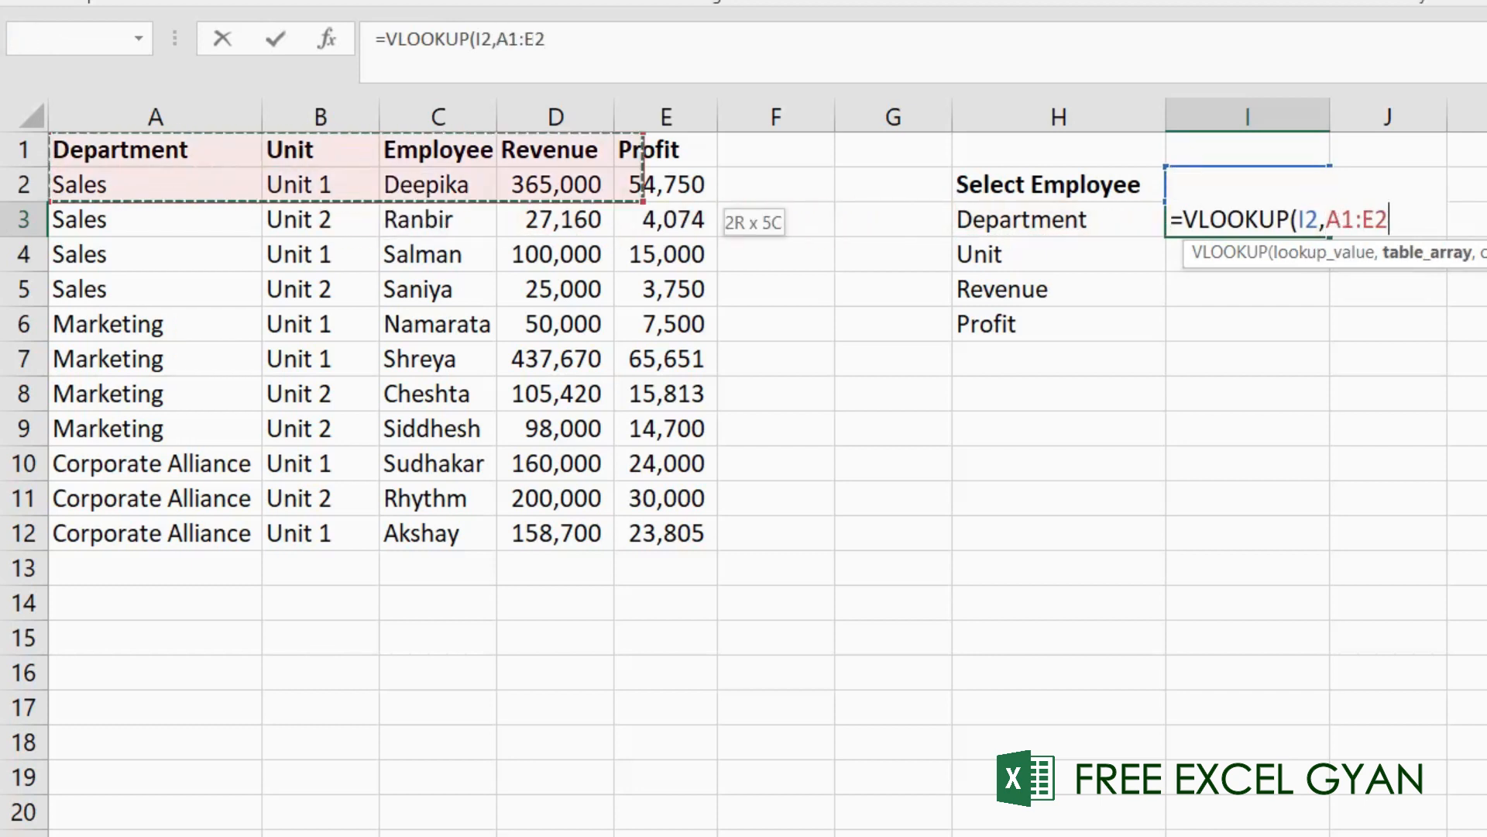
key(ctrl+shift+Down)
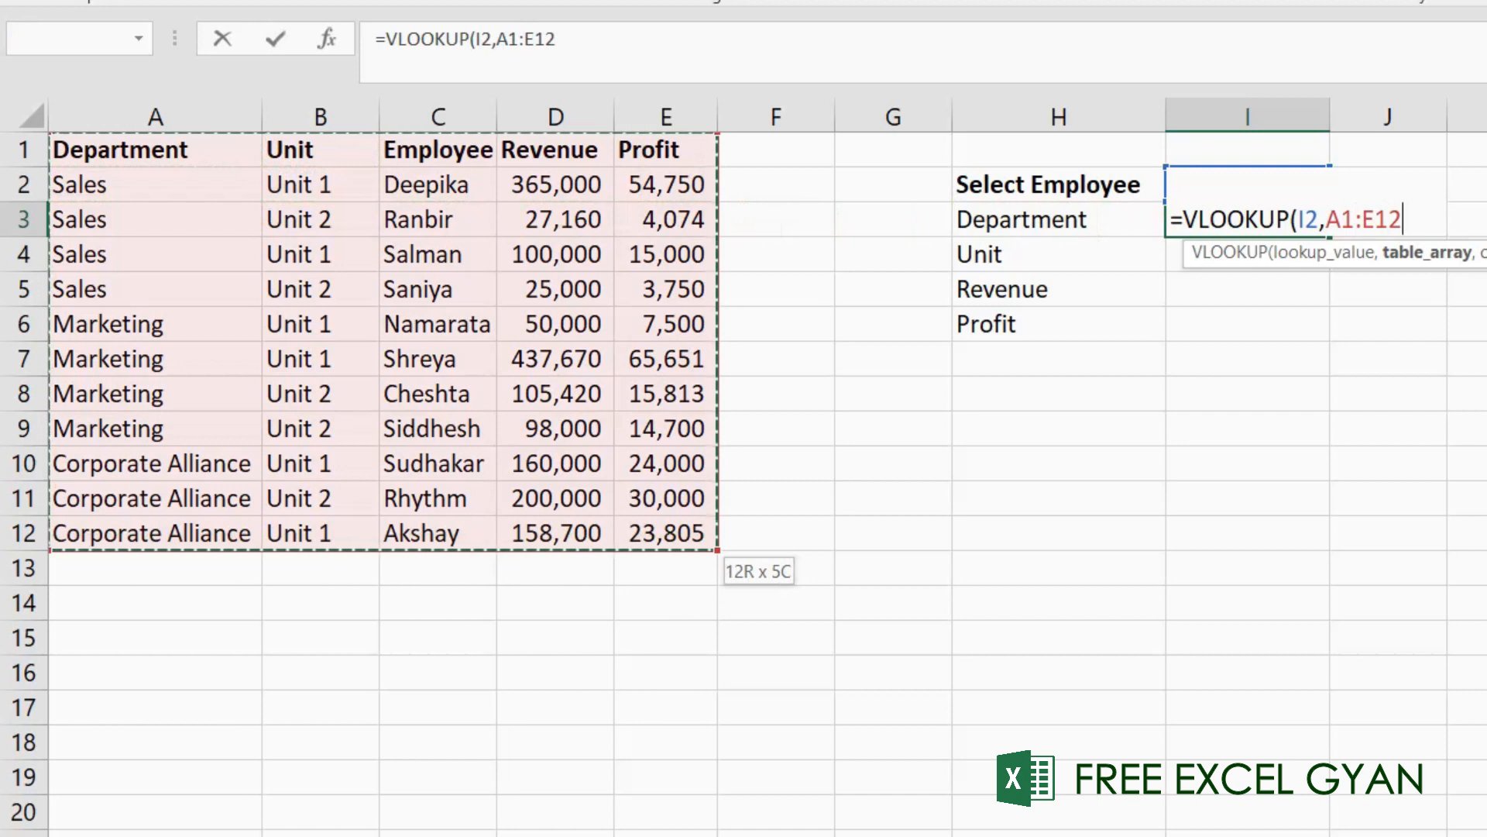
text(,1,0)
key(Return)
key(Up)
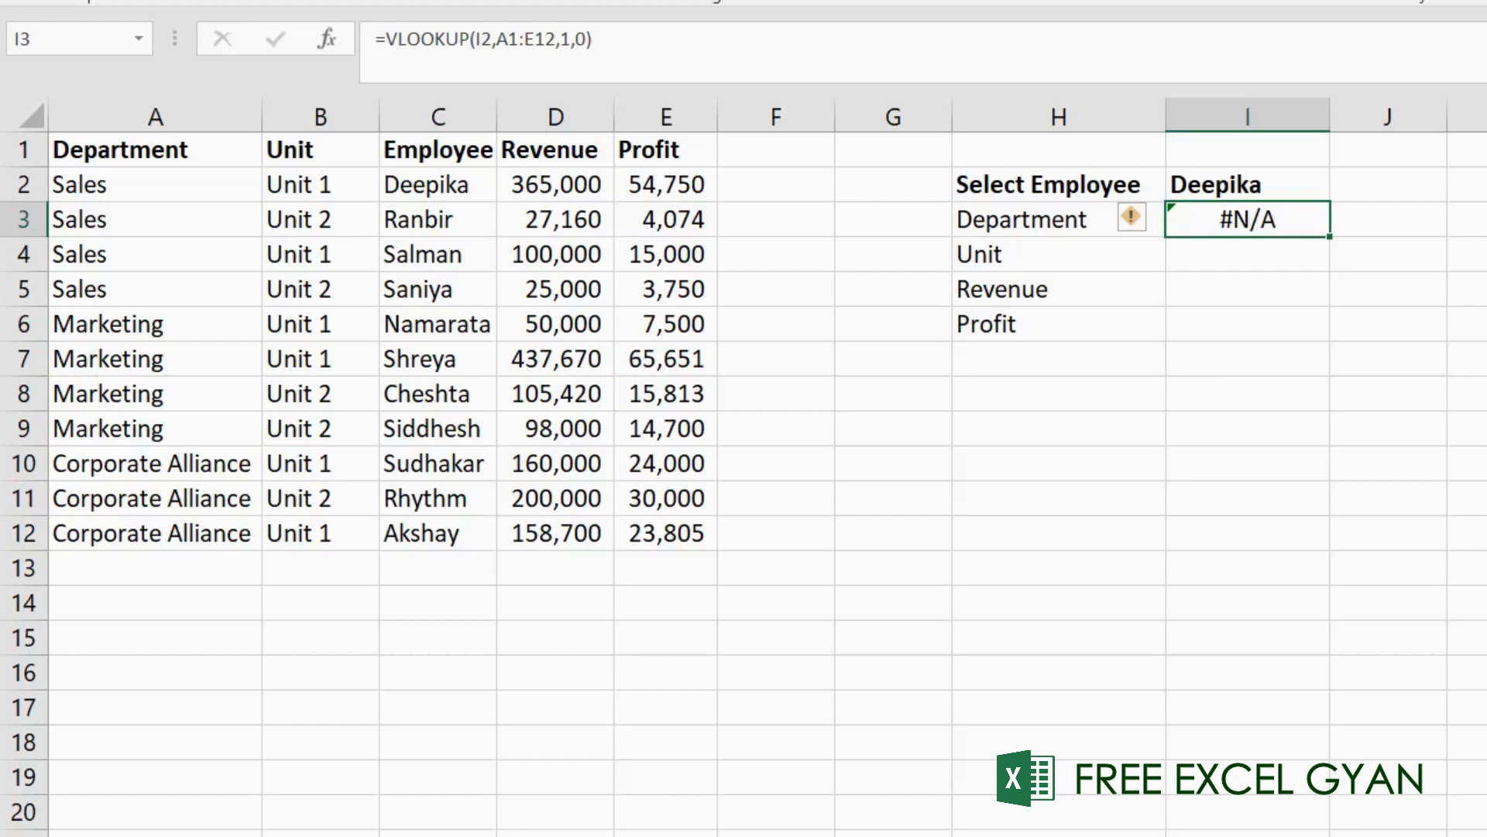
Step: Enter the formula =VLOOKUP(I2,C1:E12,2,0) in cell I5 to look up the selected employee's revenue
key(Down)
key(Down)
text(=vlook)
key(Tab)
key(Left)
key(Left)
key(Right)
key(Up)
key(Up)
key(Up)
key(Right)
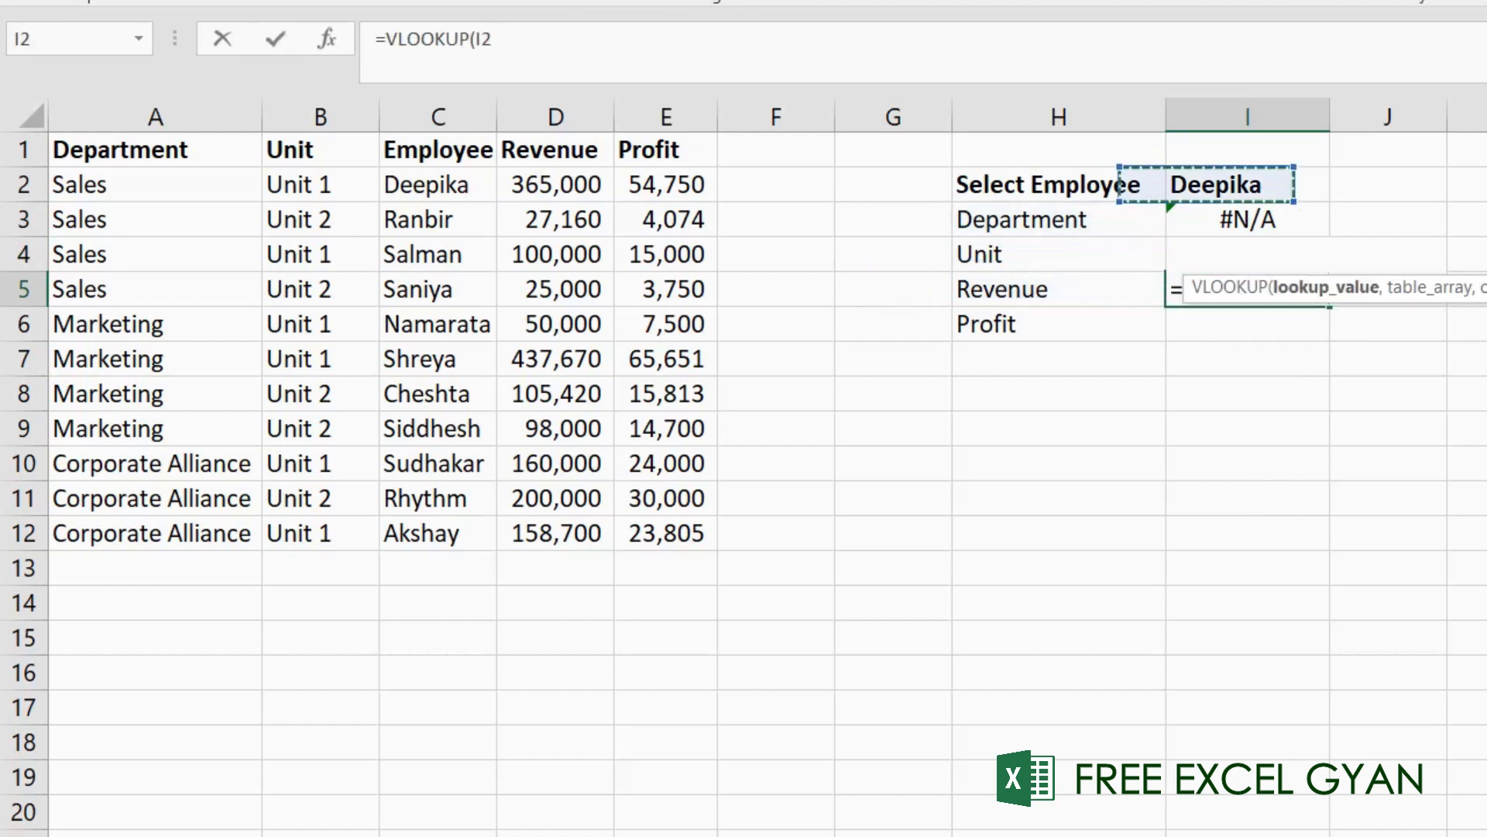
text(,)
key(Left)
key(Left)
key(Left)
key(Left)
key(Up)
key(Up)
key(Up)
key(Up)
key(Left)
key(Left)
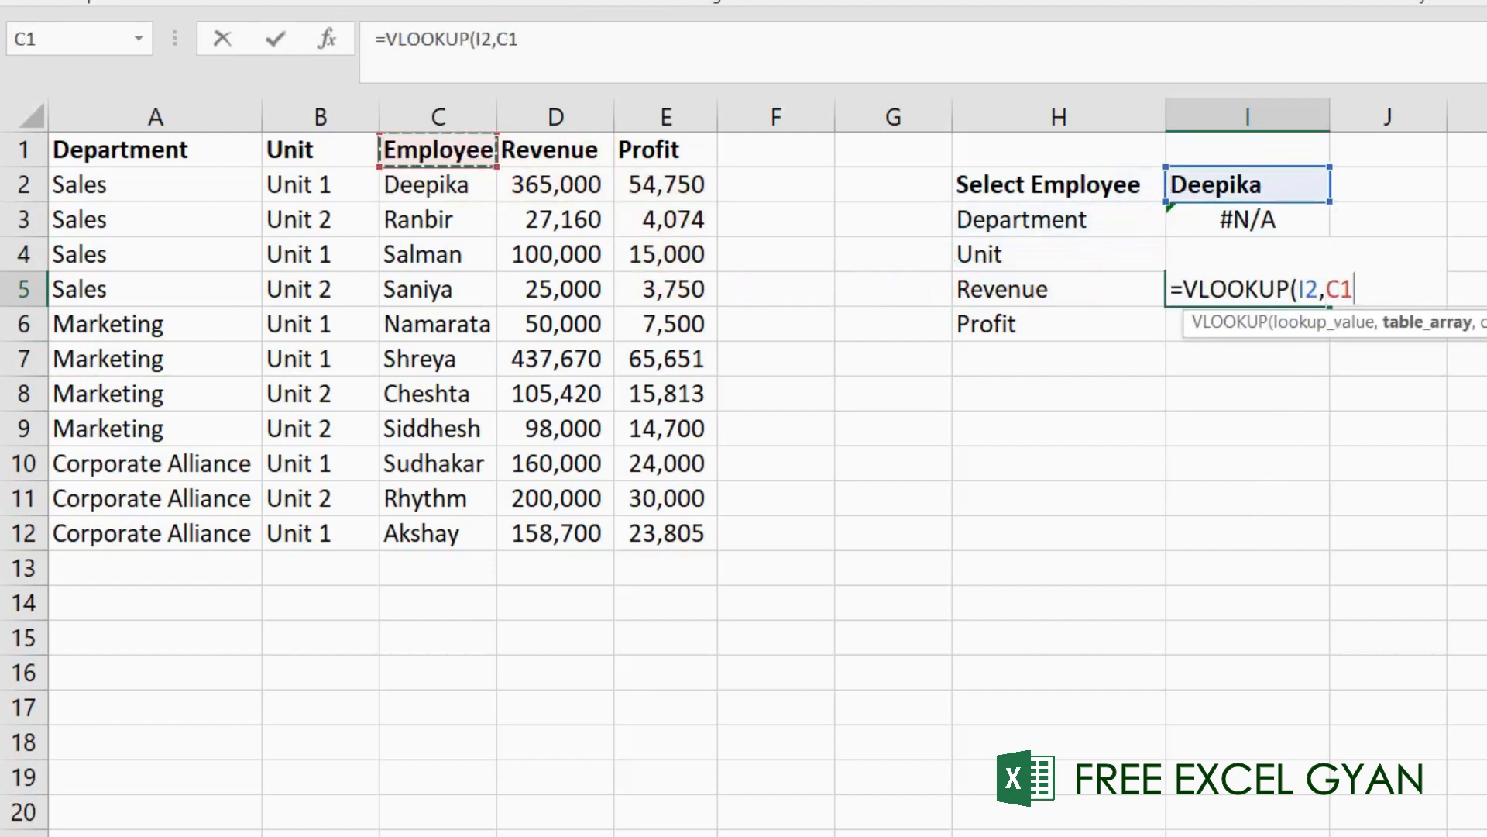
key(ctrl+shift+Down)
key(shift+Right)
key(shift+Right)
text(,2,0)
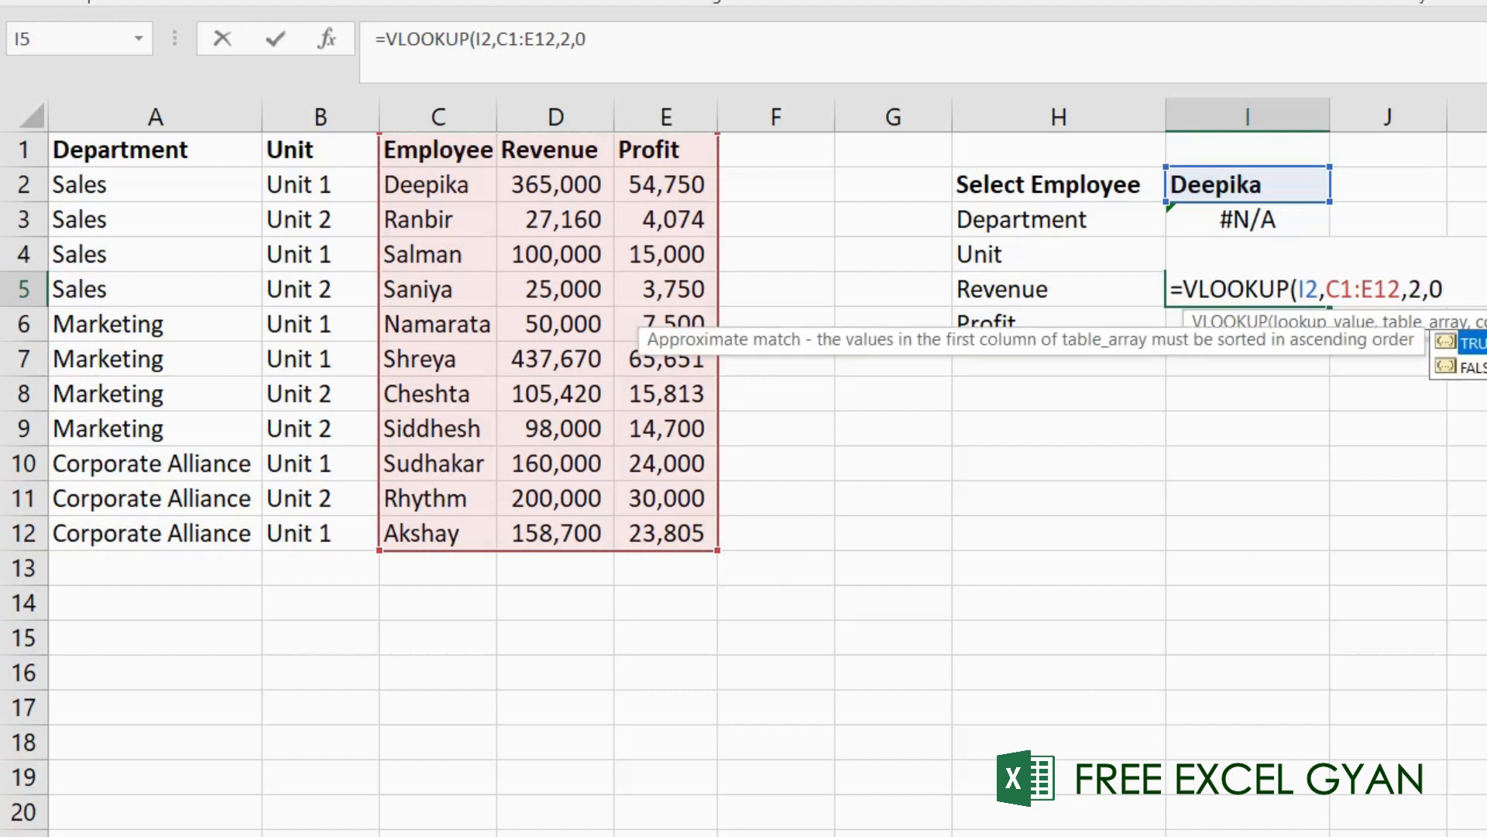
text())
key(Return)
key(Up)
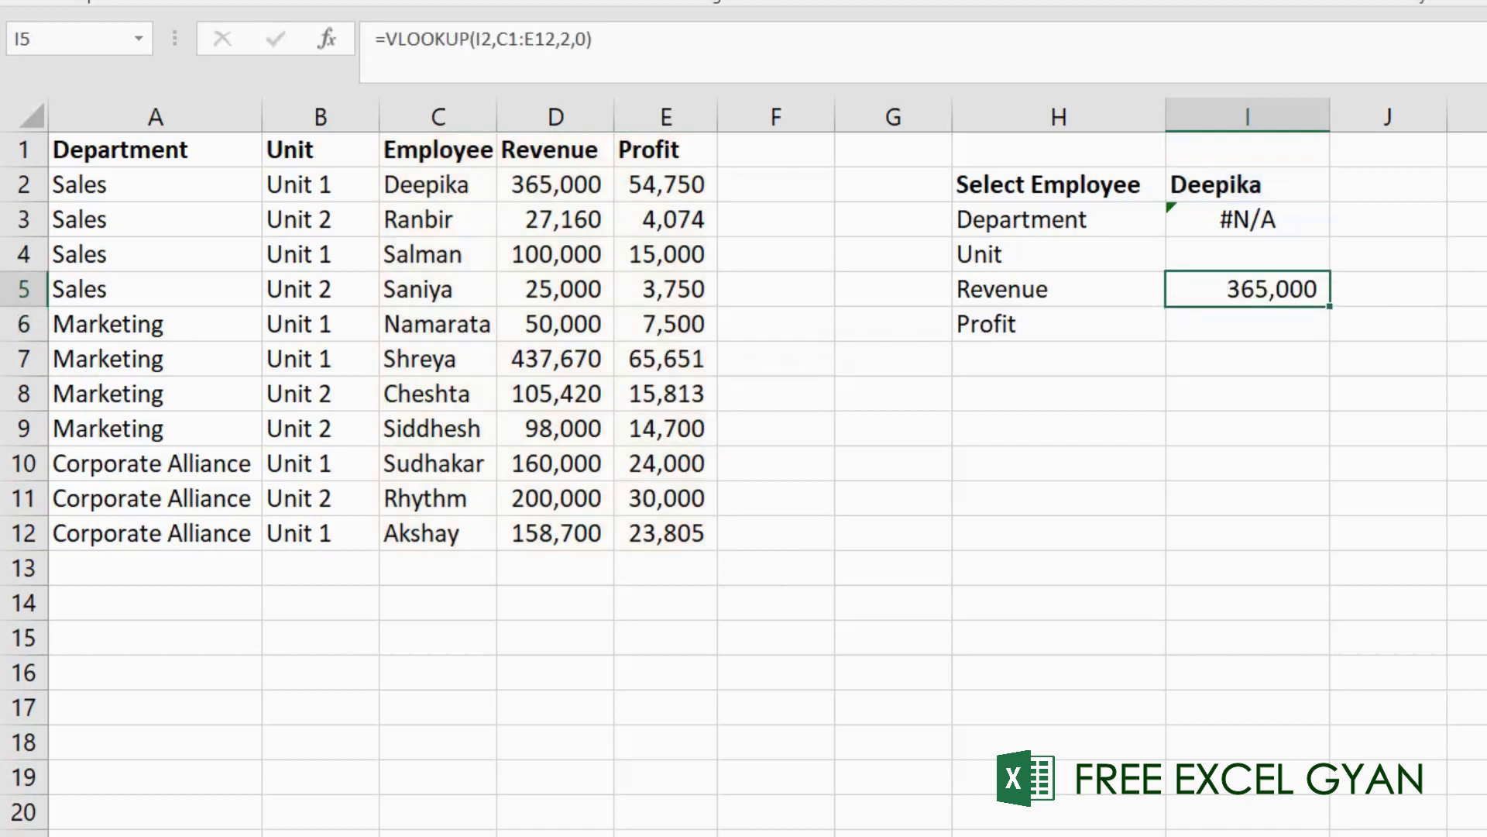
Step: Delete the VLOOKUP formulas from cells I5 and I3
key(Delete)
key(Up)
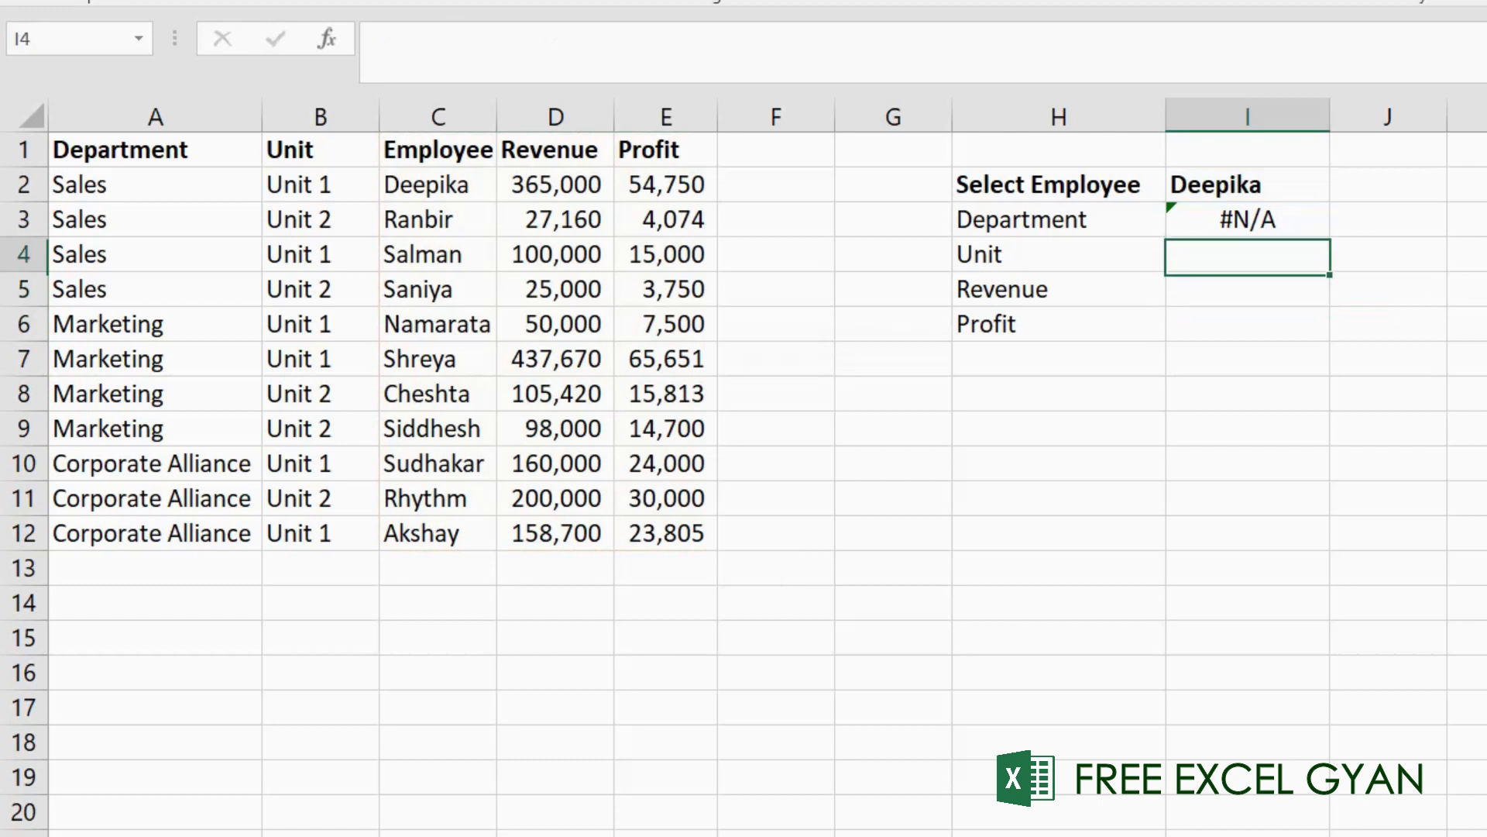
key(Up)
key(Delete)
key(Down)
key(Down)
key(Up)
Step: Choose the second employee from the selection list in cell I2 and locate the matching entry in the Employee column
click(1270, 177)
click(1348, 188)
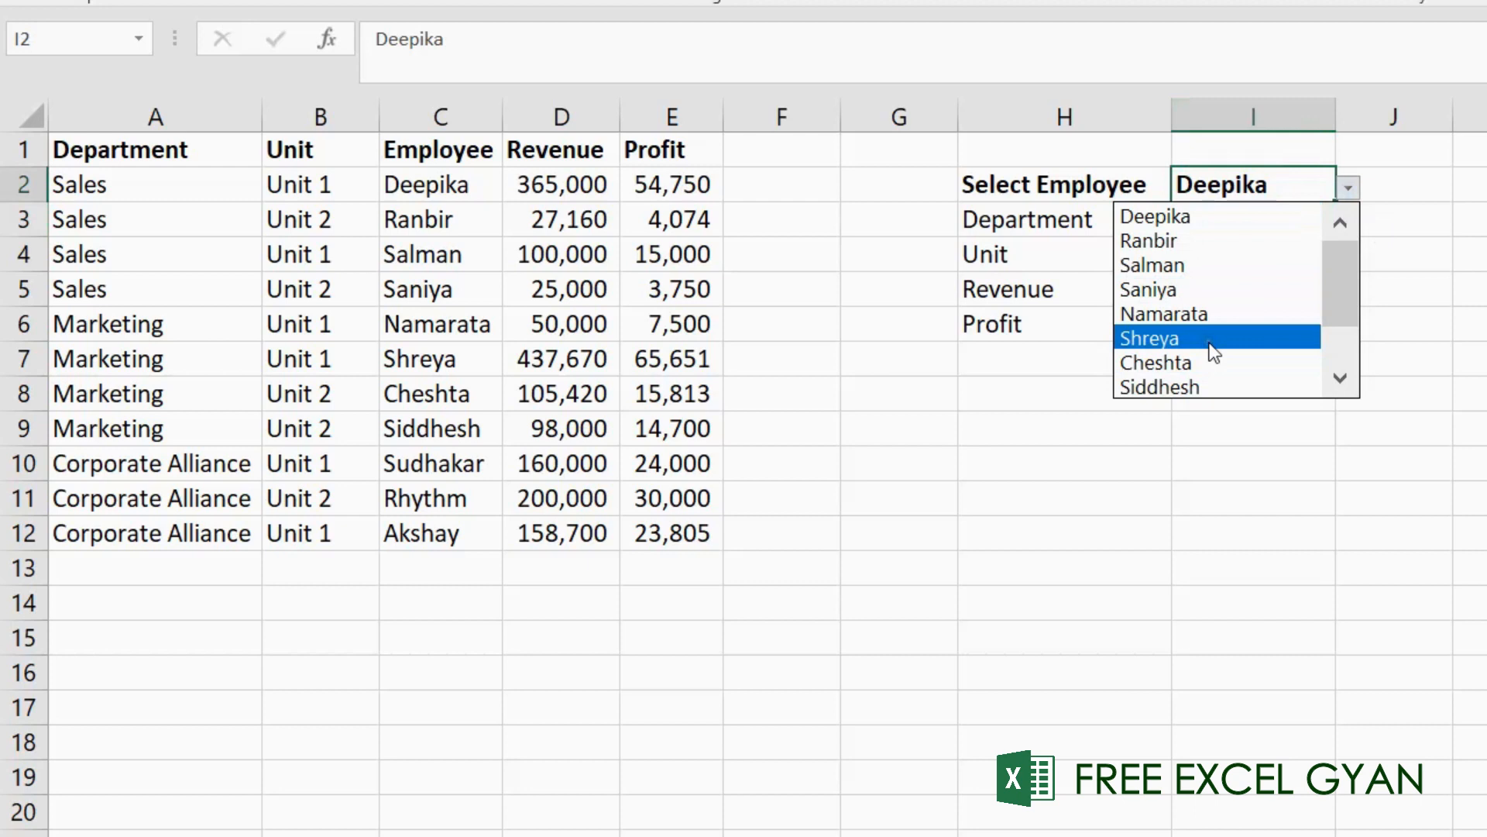
drag(1331, 280, 1350, 179)
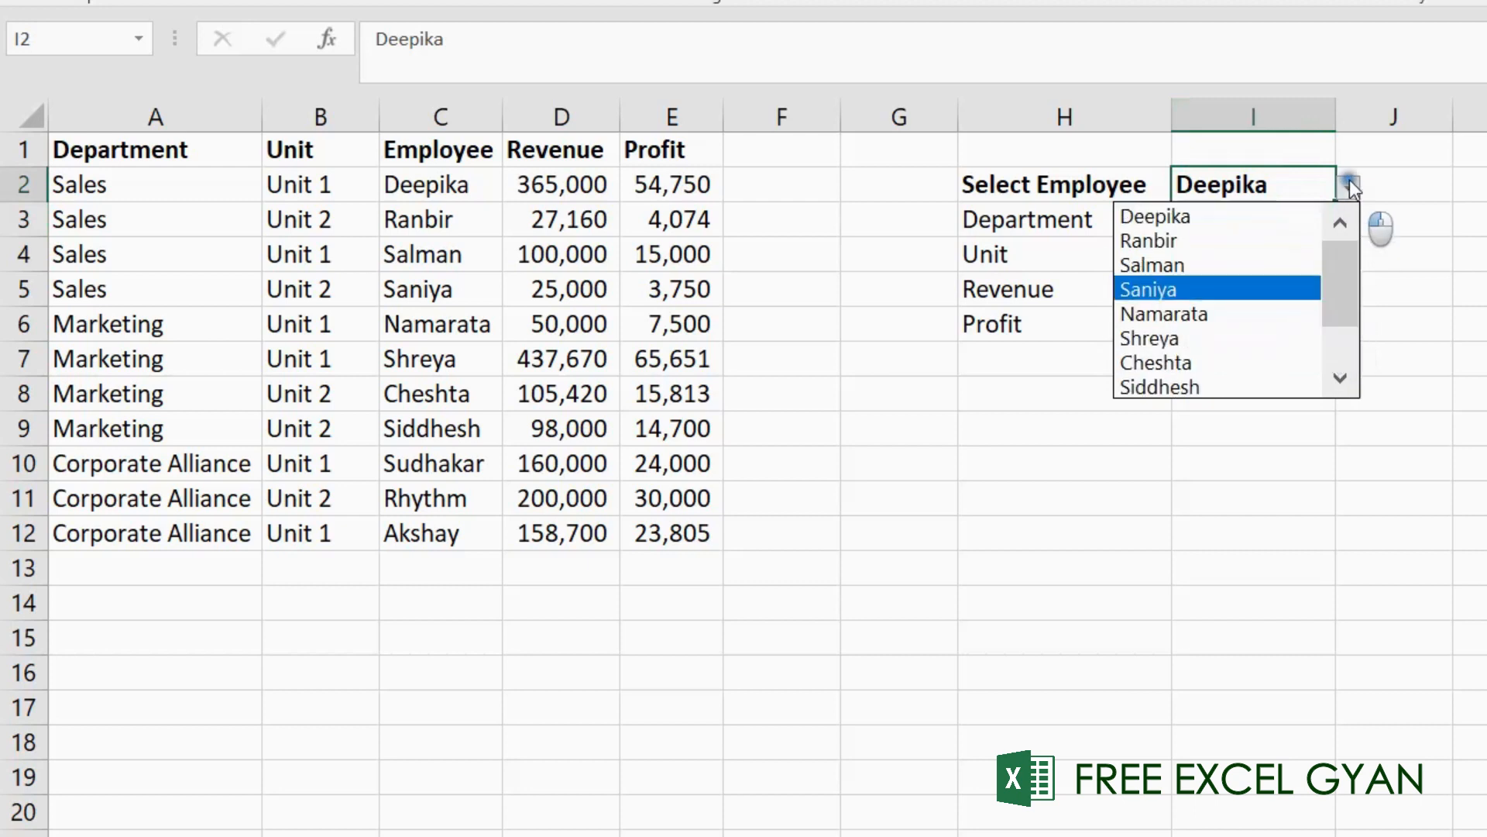
click(1184, 245)
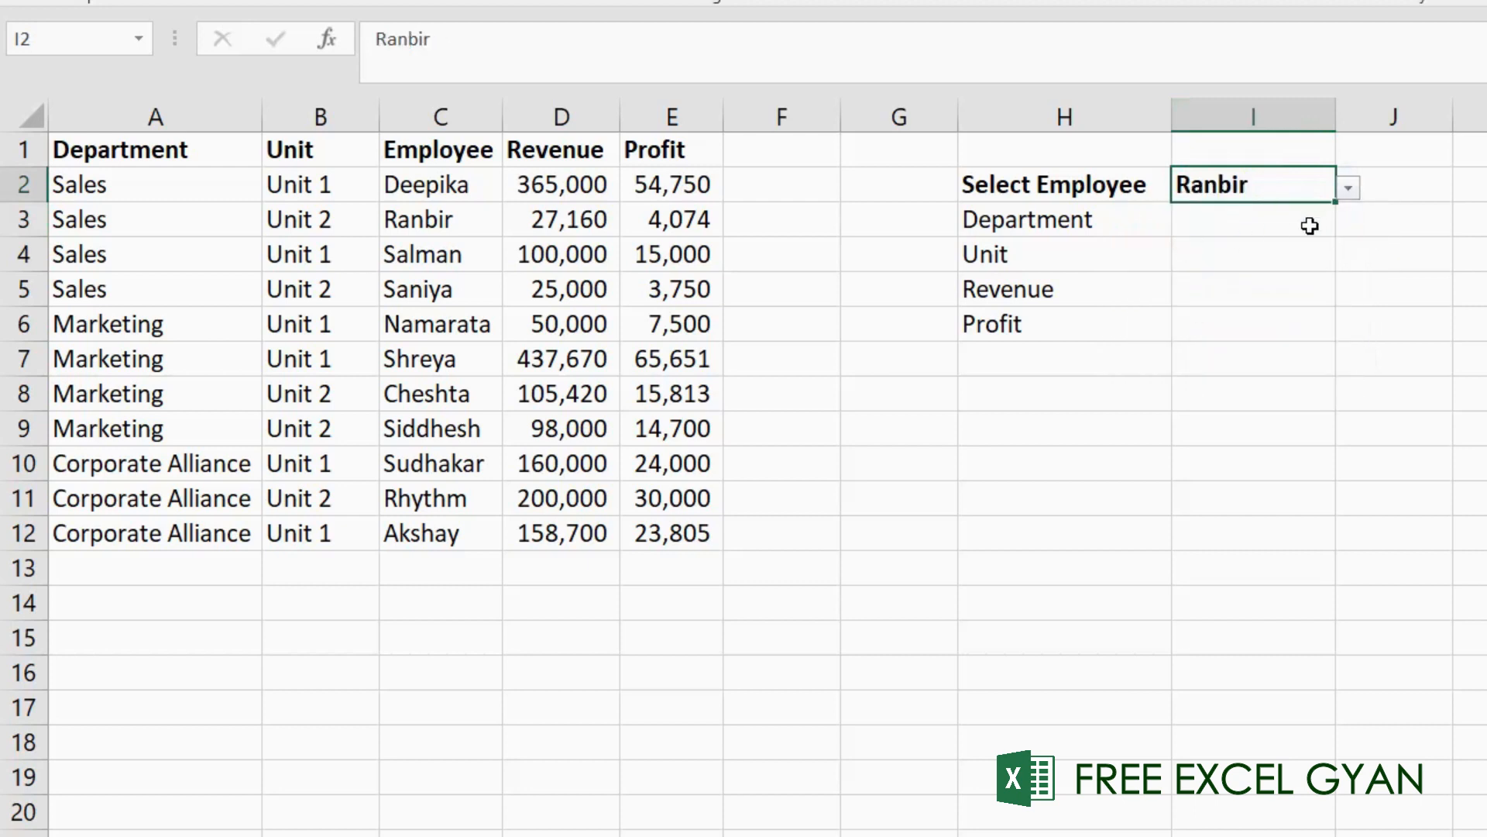
click(410, 217)
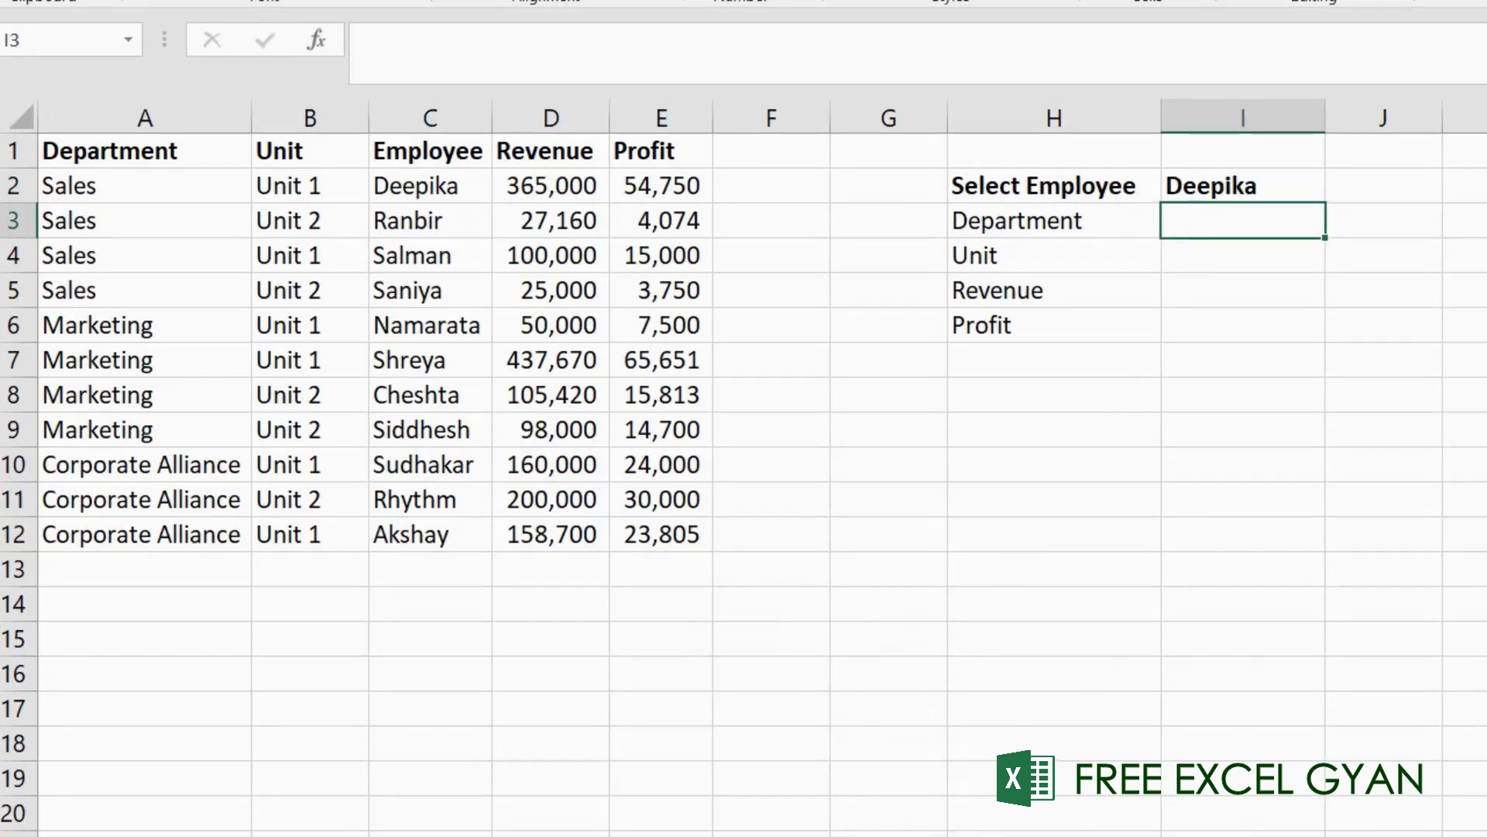
Step: Enter =INDEX(A2:A12,MATCH(I2,C2:C12,0)) in cell I3 to return the selected employee's department
text(=index)
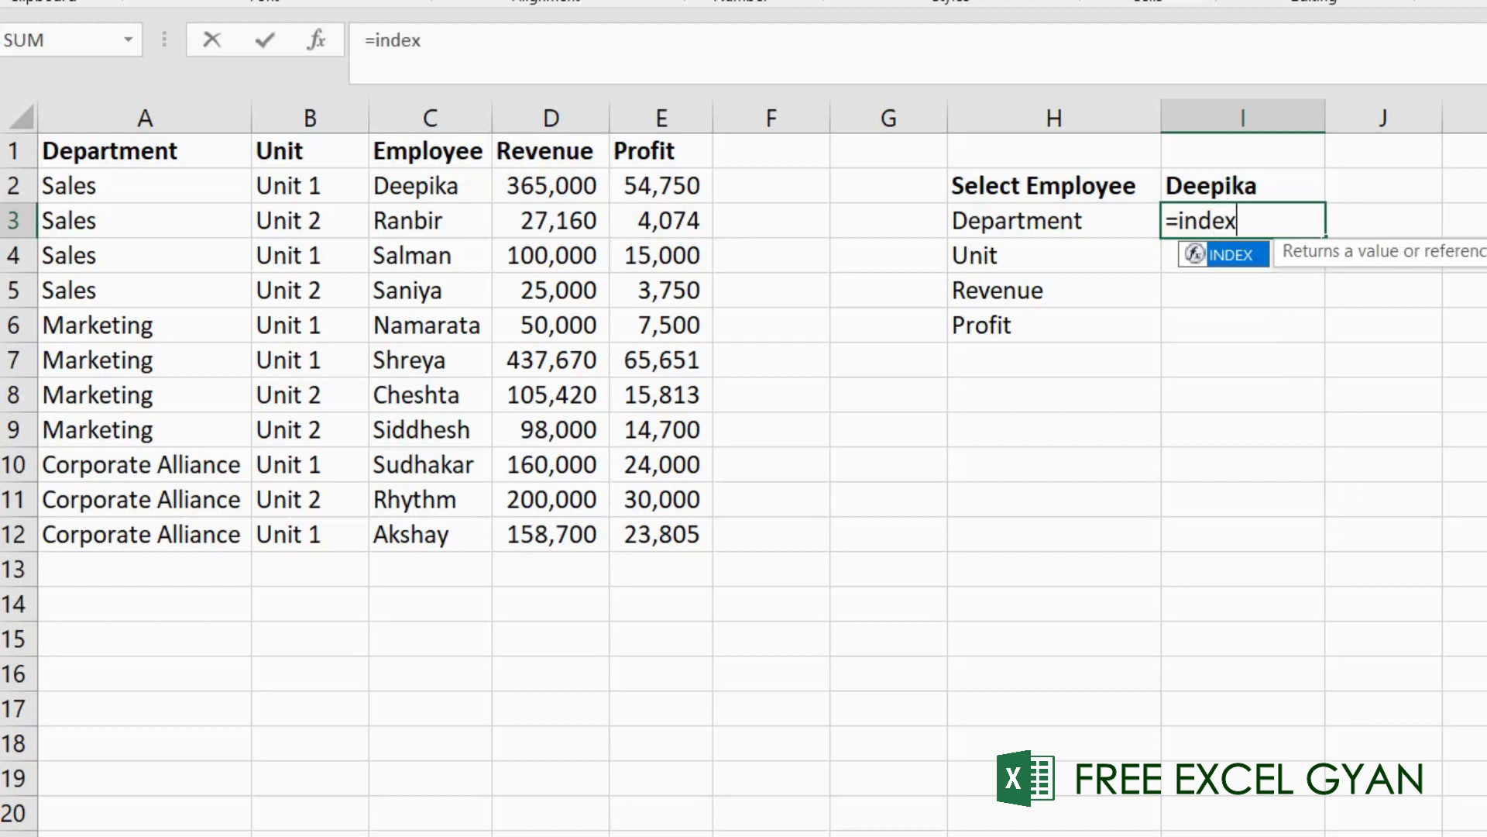
key(Tab)
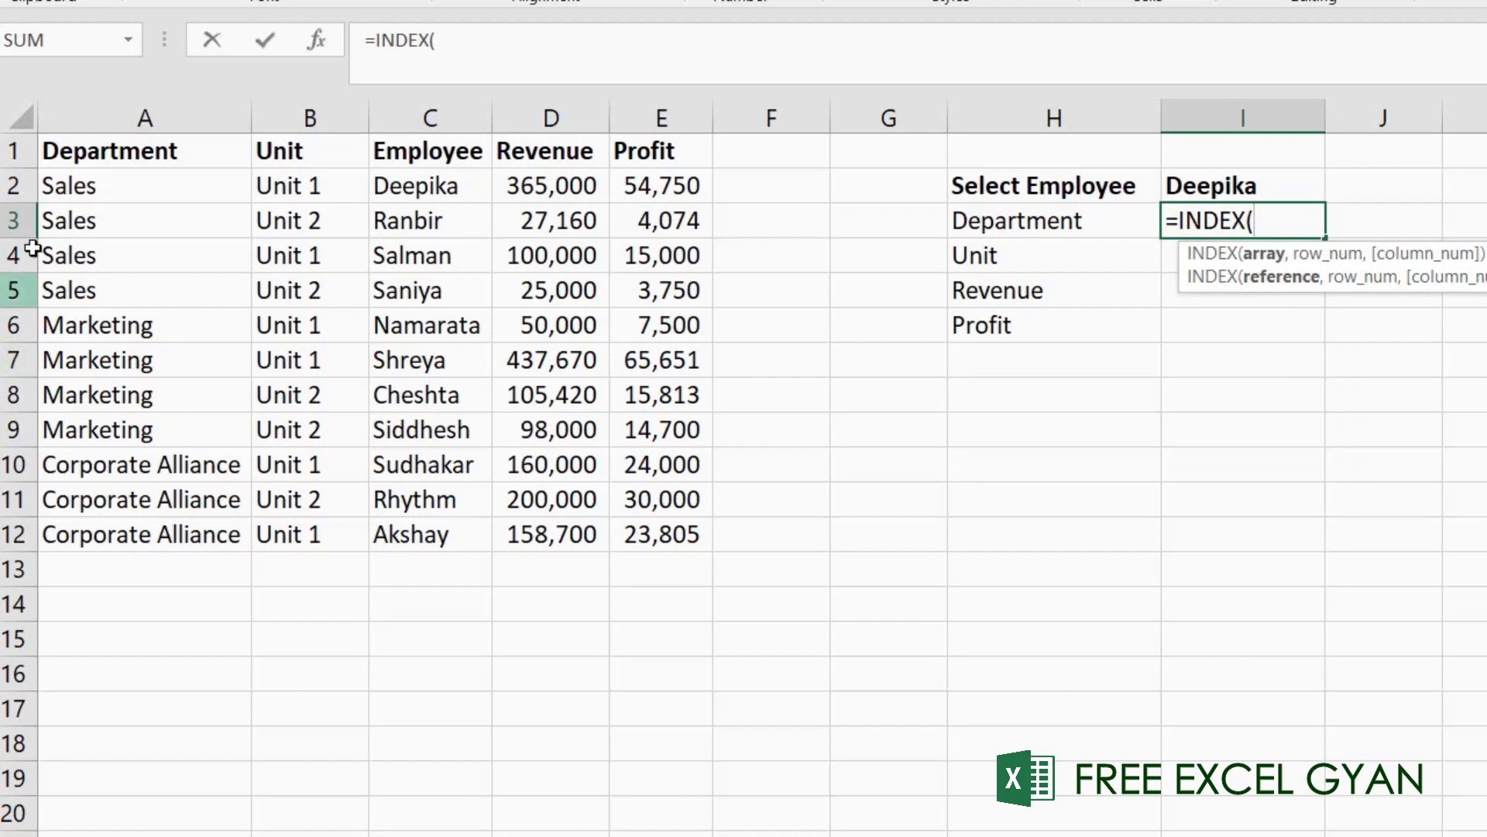
click(103, 178)
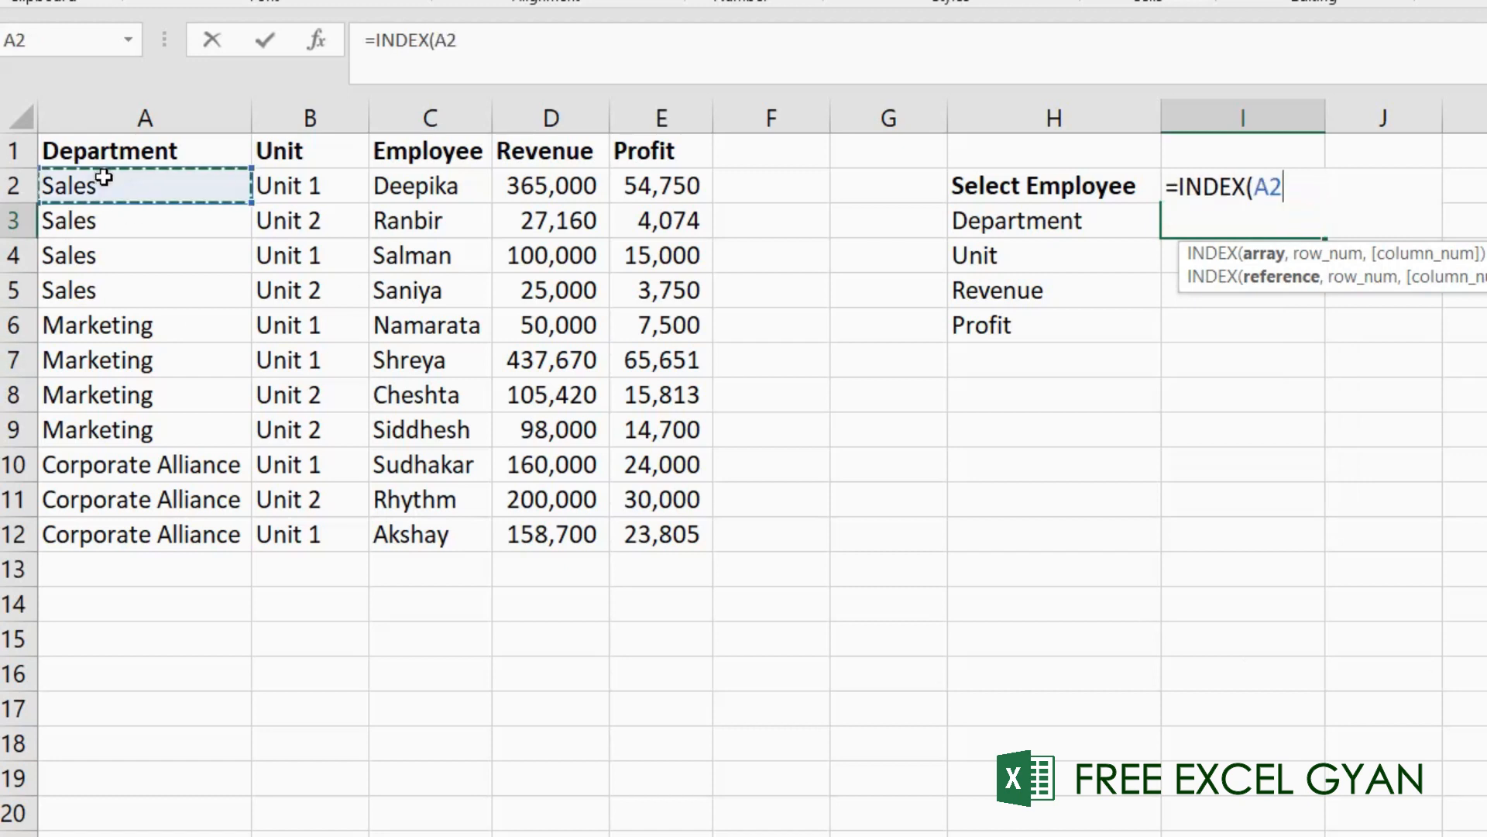
key(ctrl+shift+Down)
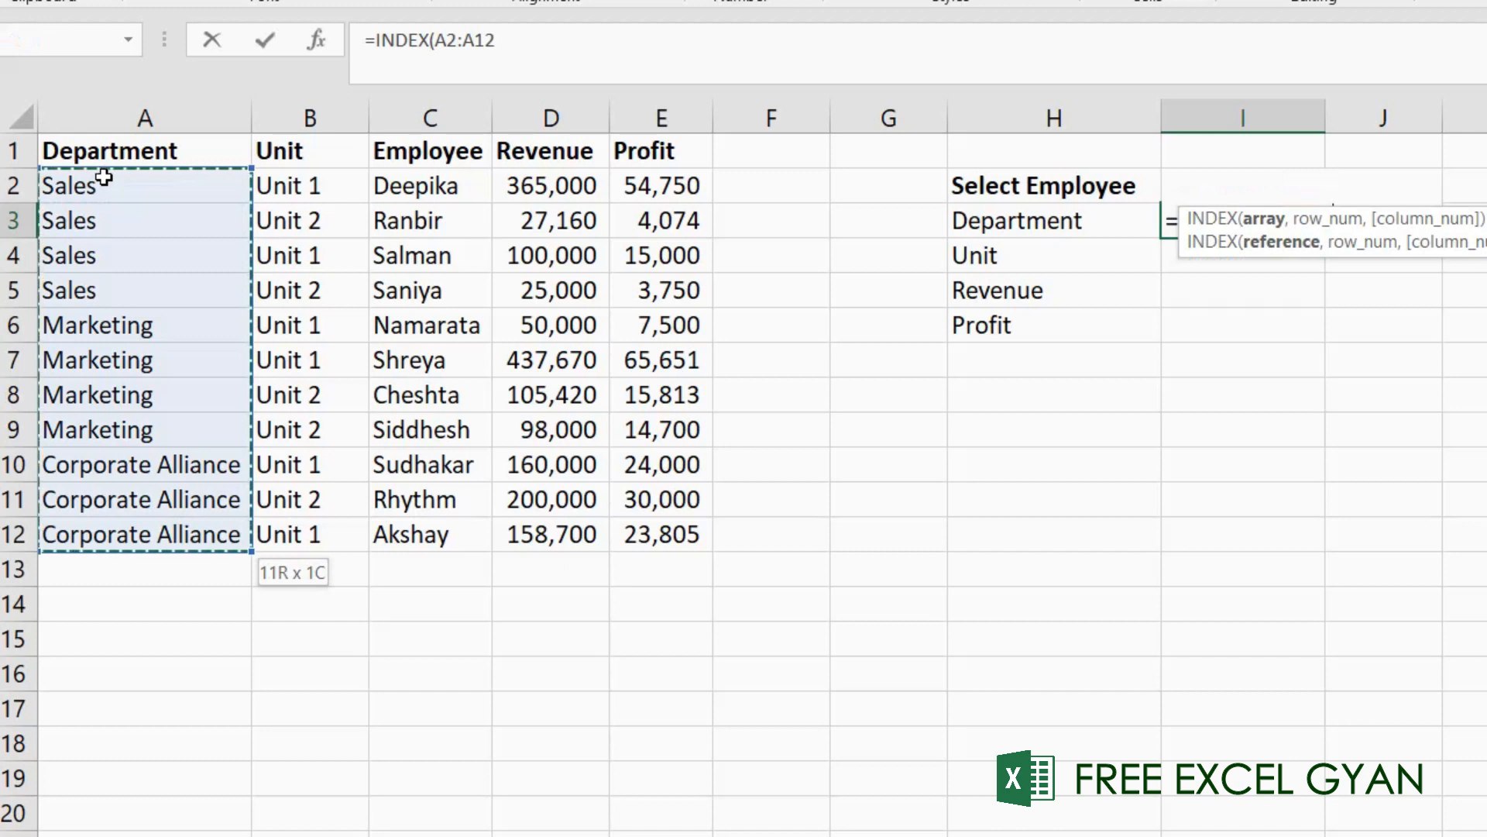
text(,)
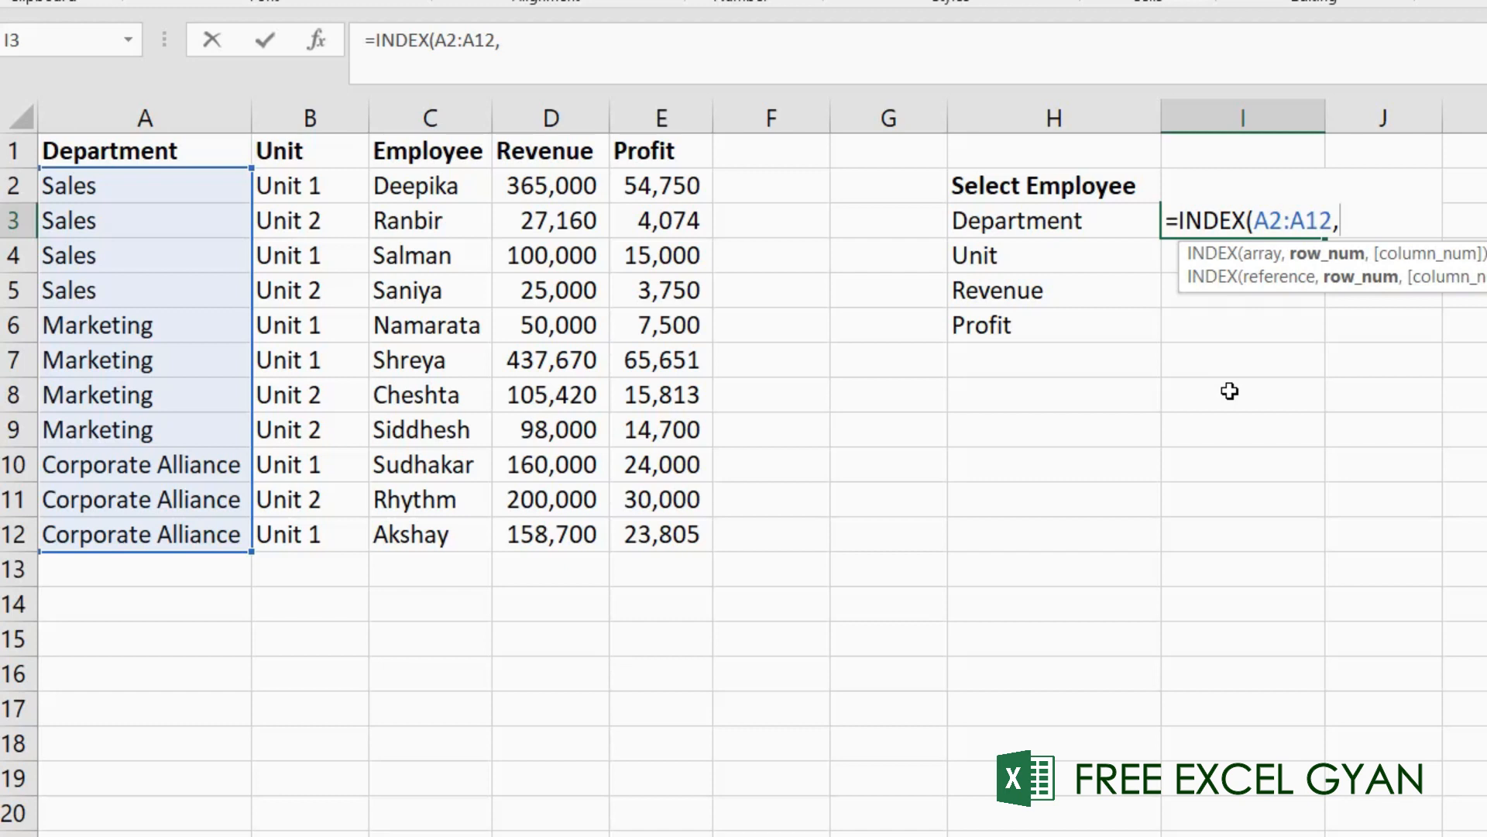
text(match)
key(Tab)
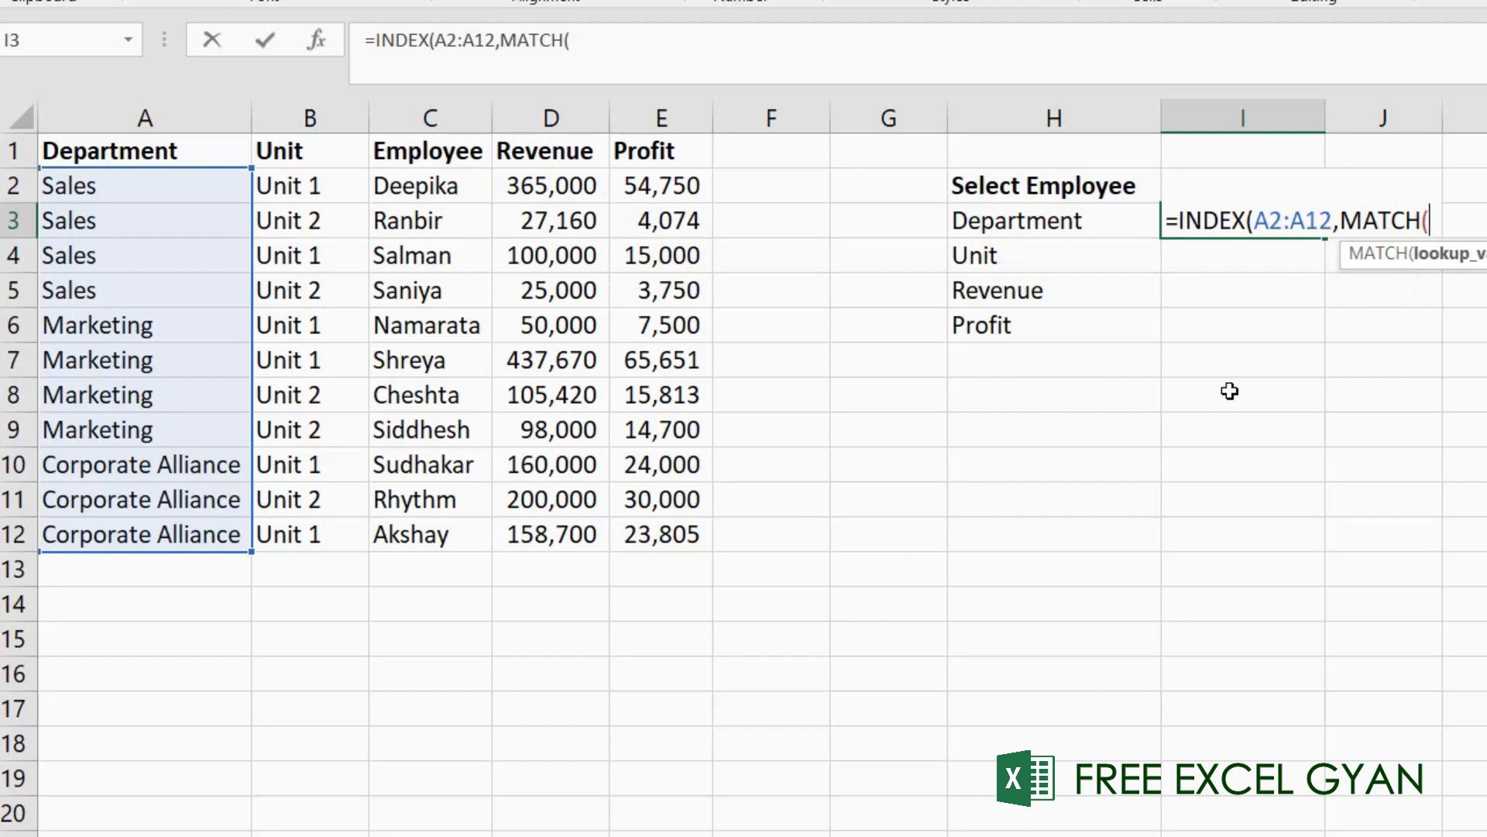
key(Up)
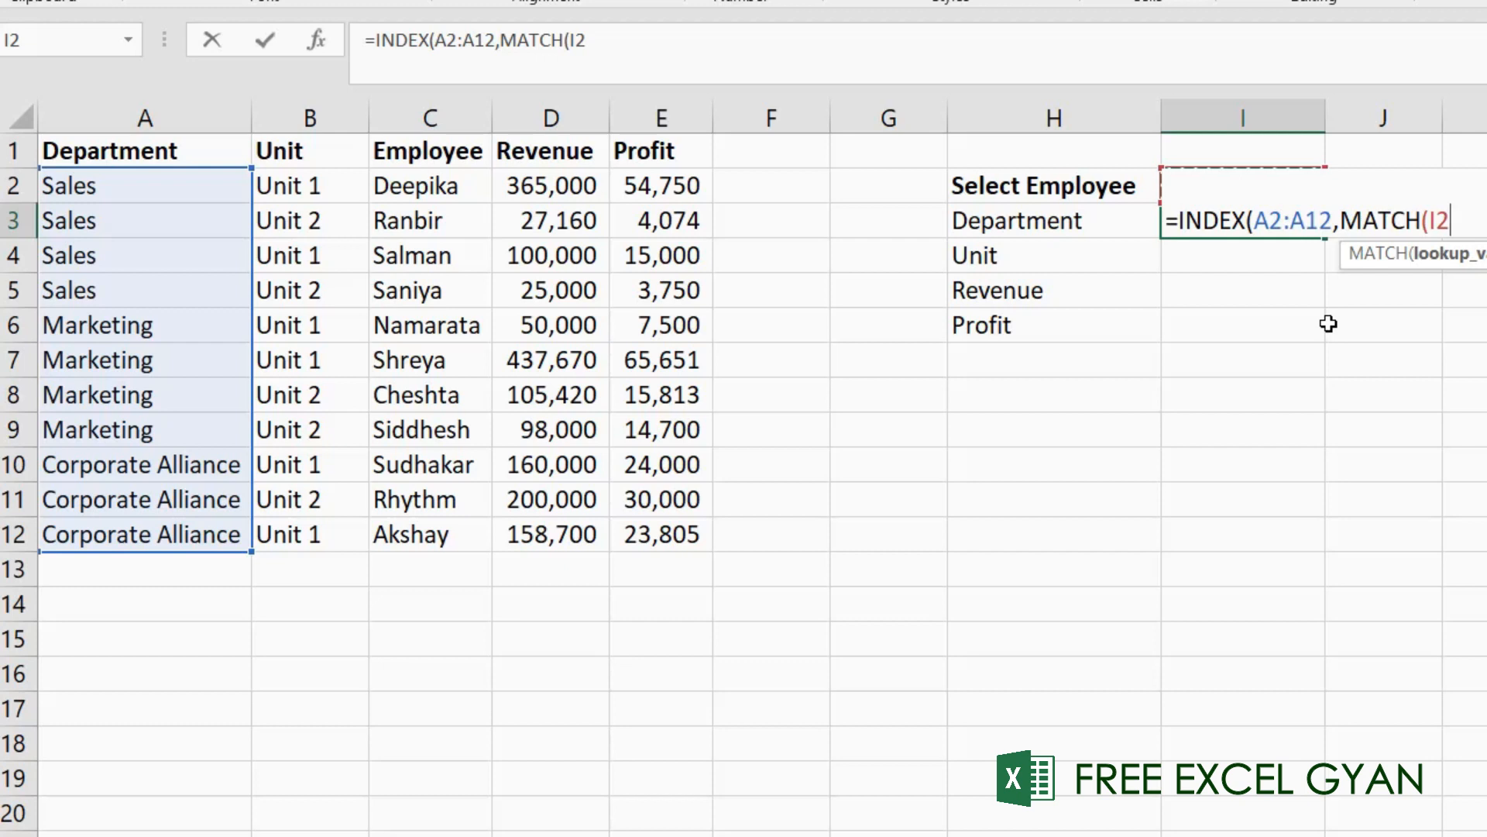
text(,)
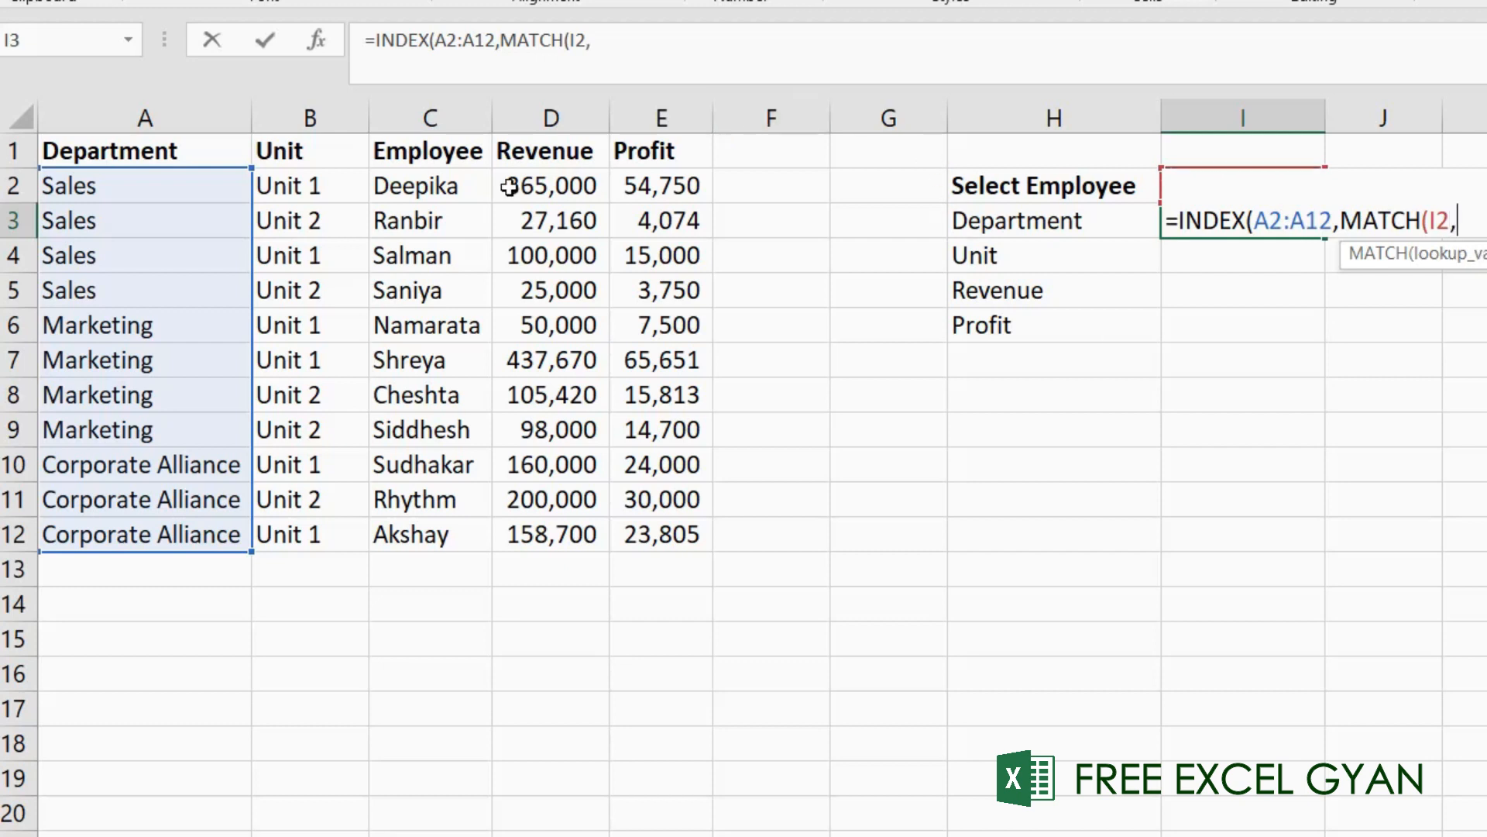
click(448, 186)
key(ctrl+shift+Down)
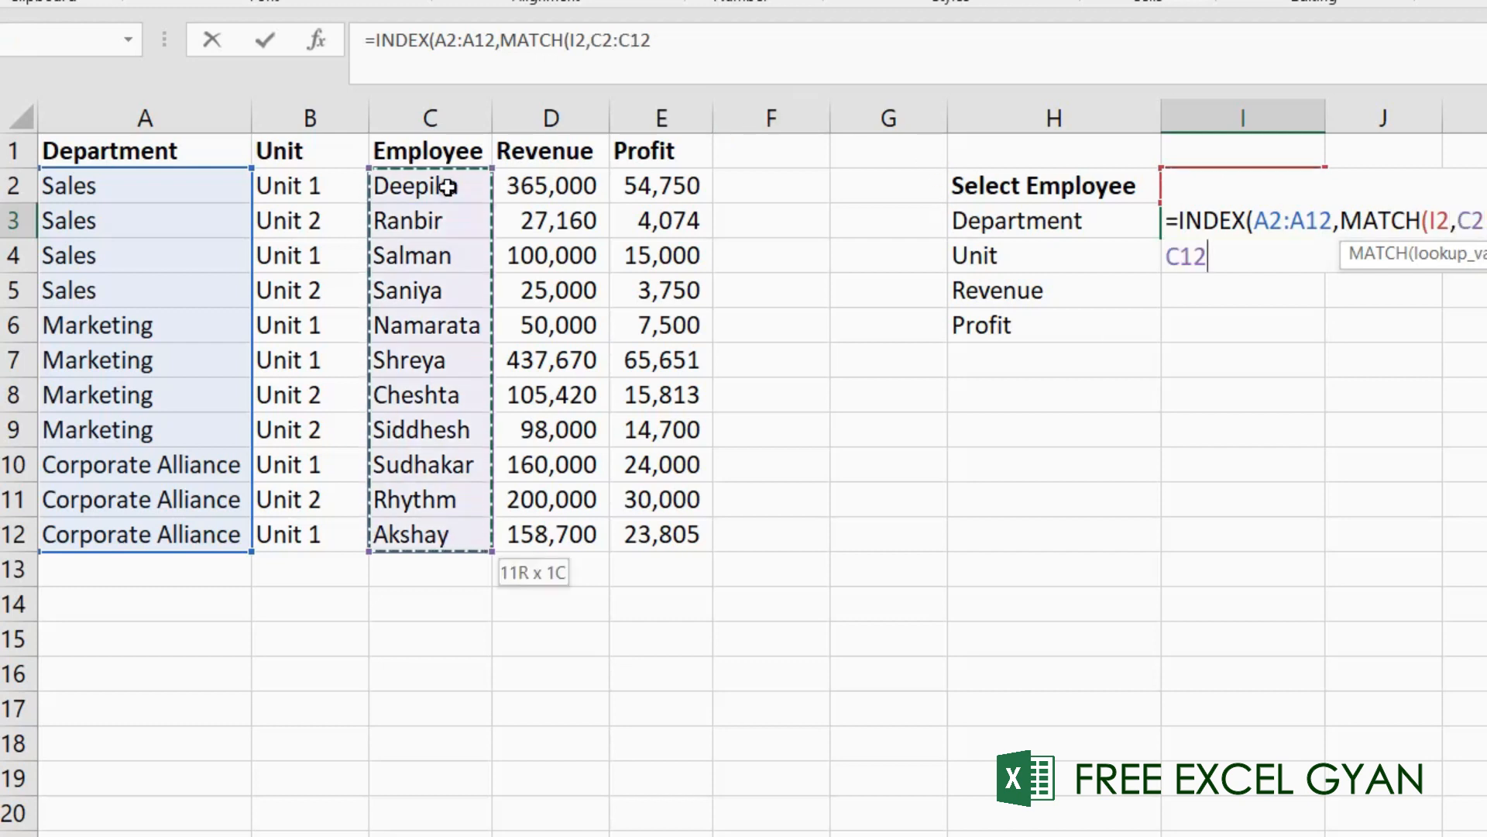
text(,0))
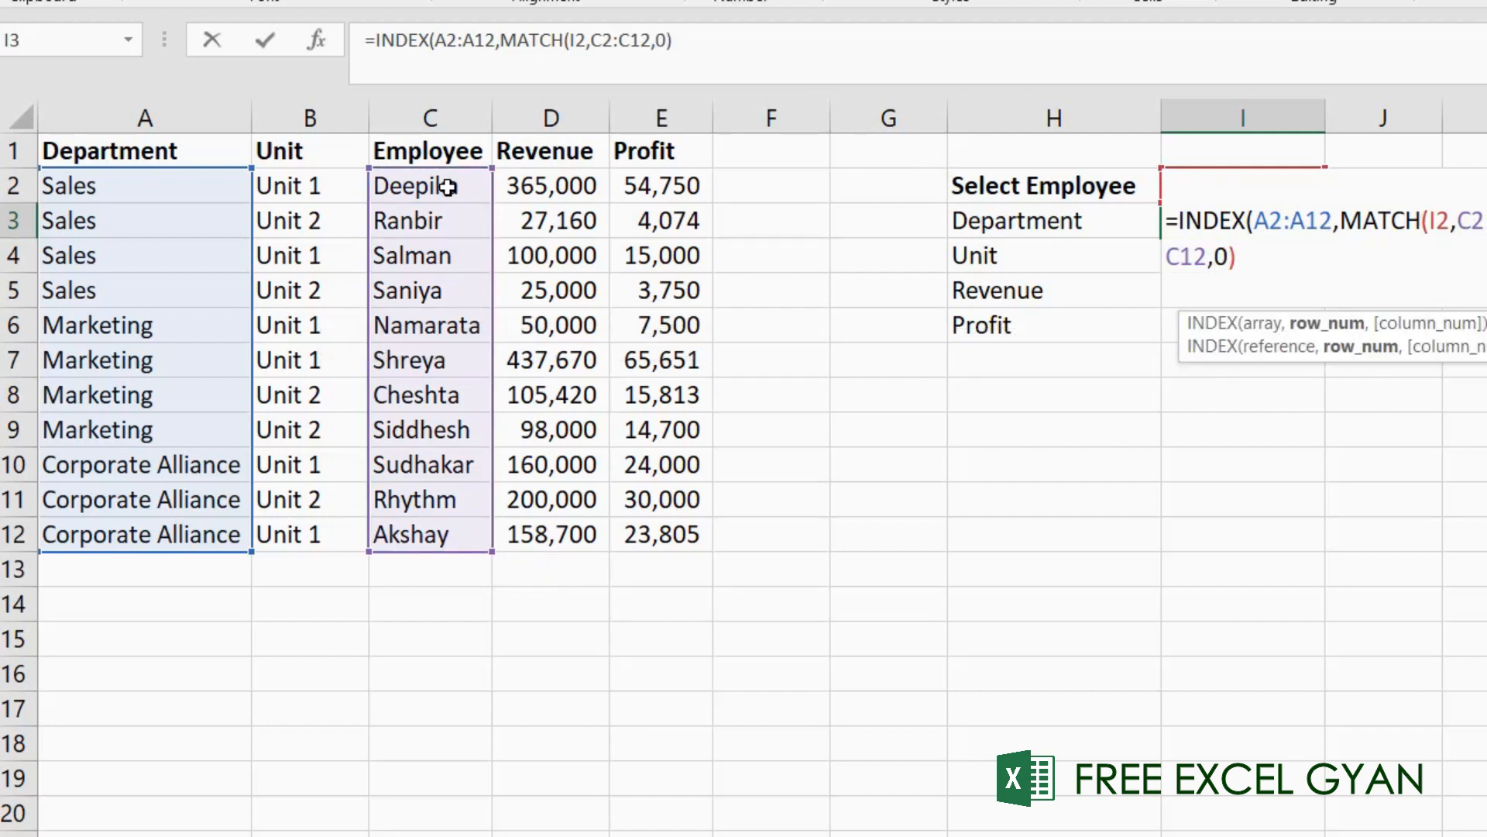
key(Return)
key(Up)
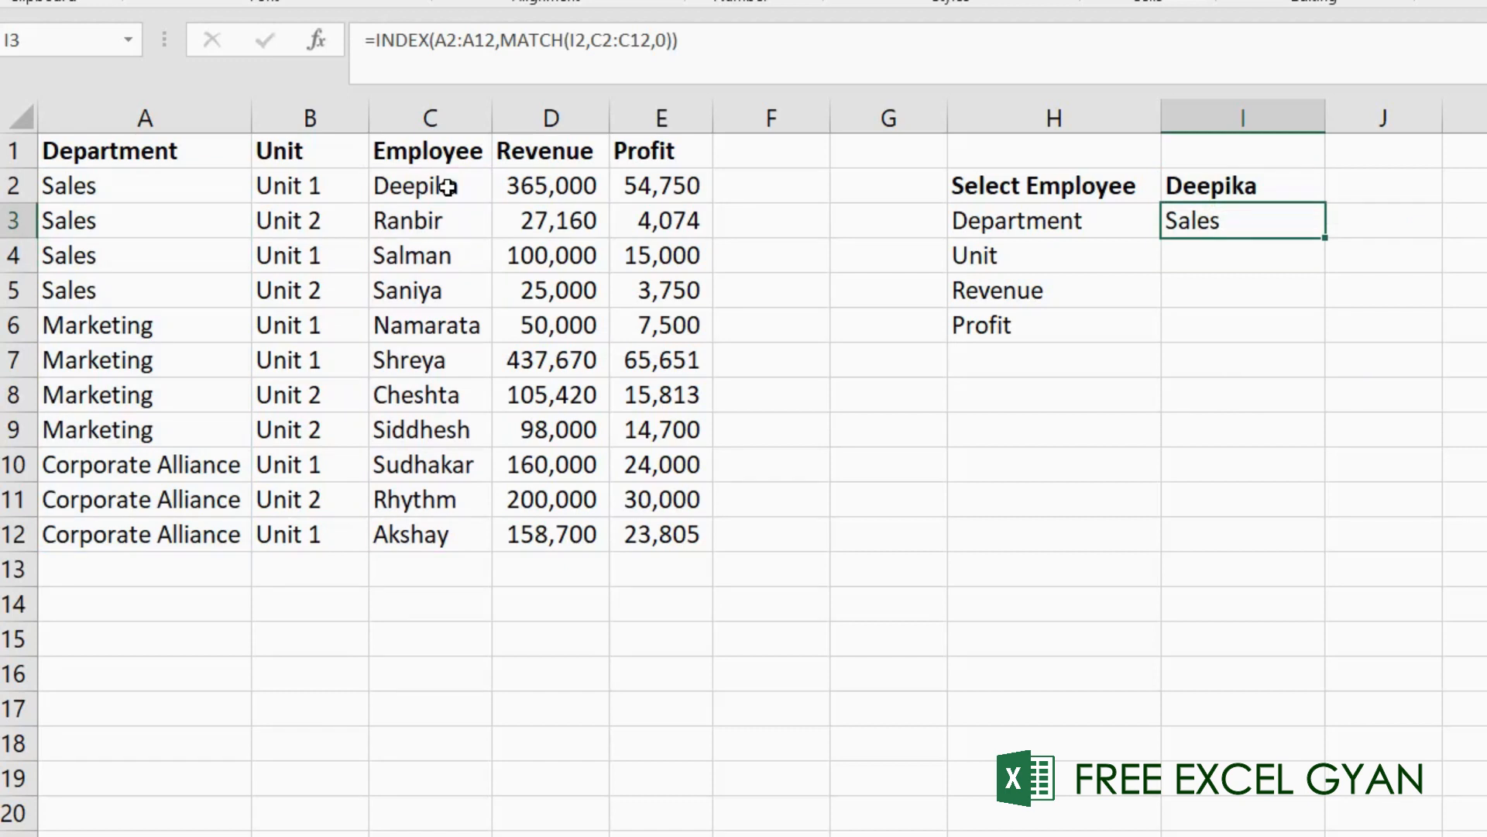
Step: Enter =INDEX(B2:B12,MATCH(I2,C2:C12,0)) in cell I4 to return the selected employee's unit
key(Down)
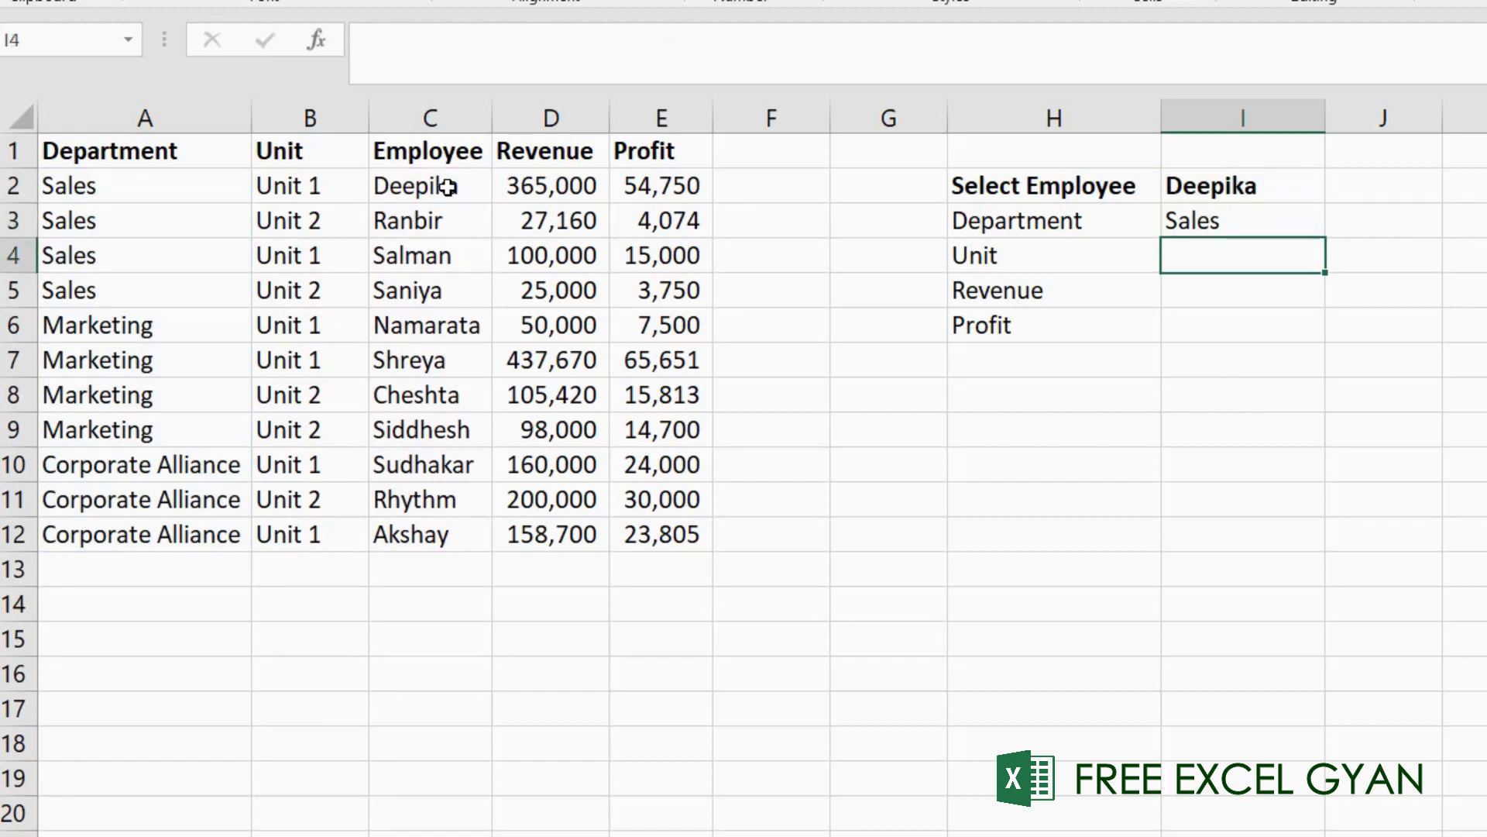
text(=inde)
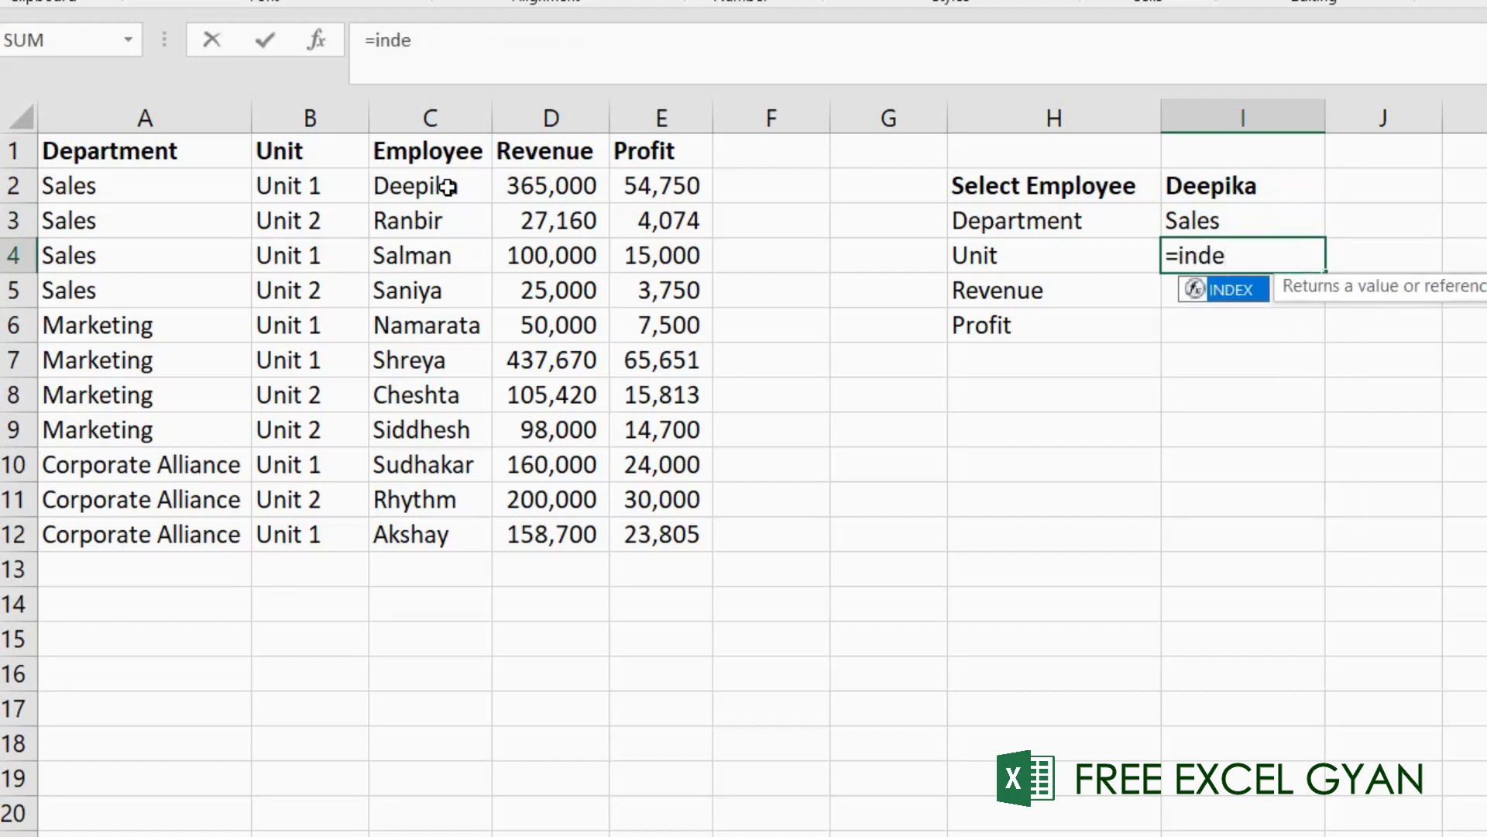
key(Tab)
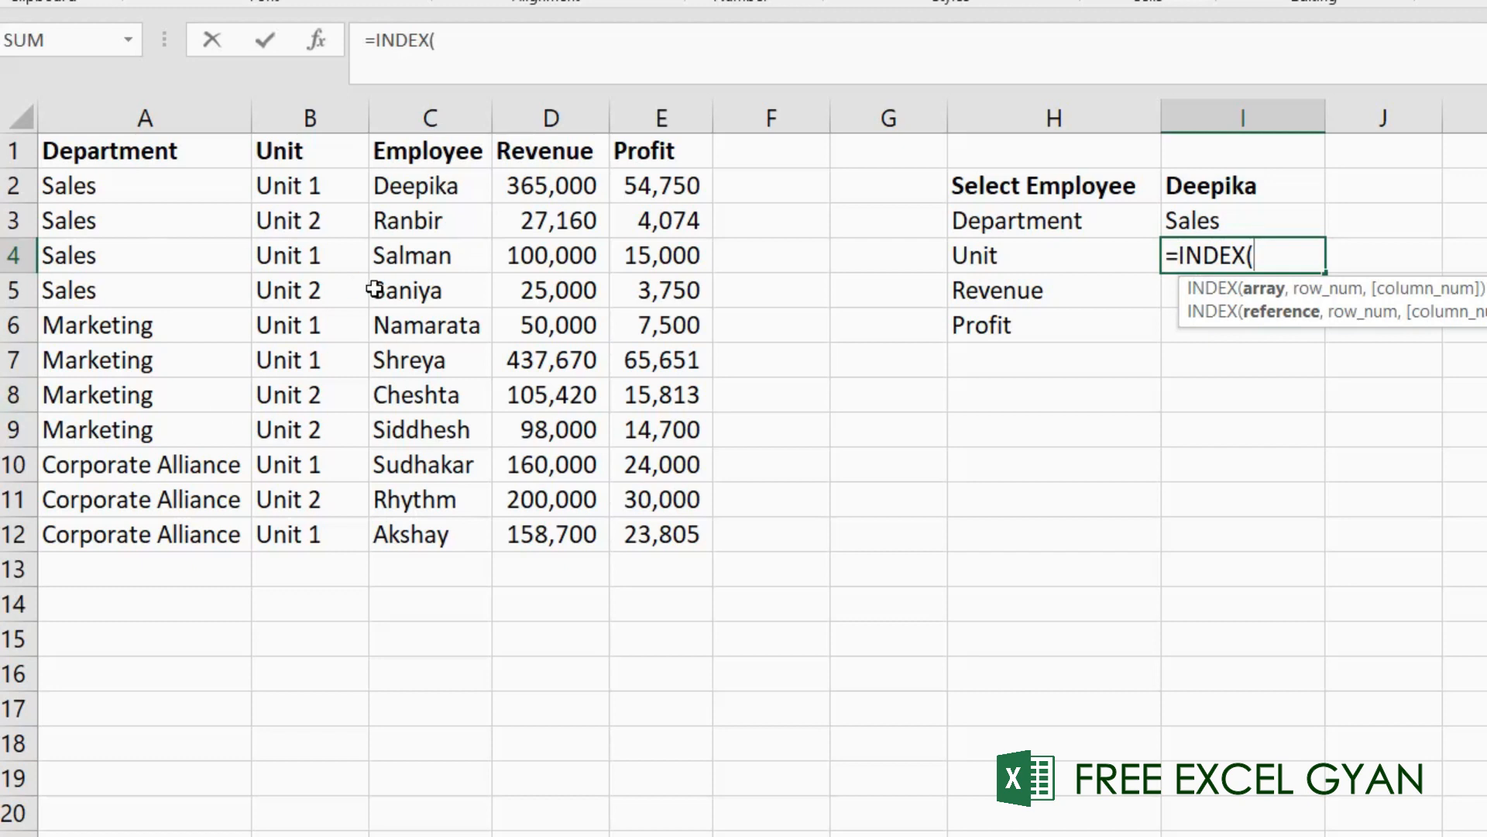
drag(287, 185, 307, 526)
text(,MATCH()
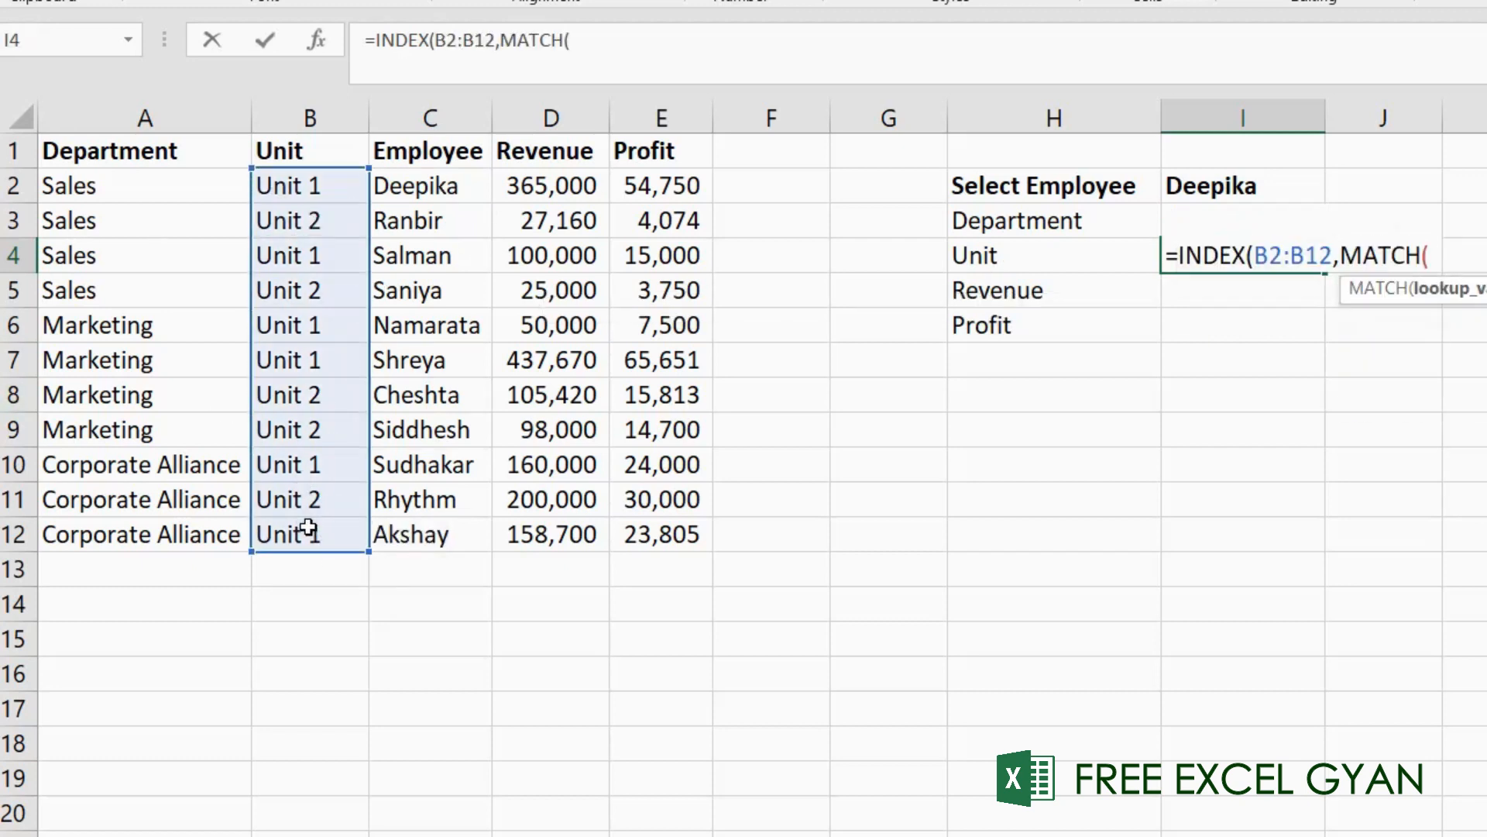
click(1235, 190)
text(,)
drag(407, 186, 446, 526)
text(,0)))
key(Return)
Step: Enter =INDEX(D2:D12,MATCH(I2,C2:C12,0)) in cell I5 to return the selected employee's revenue
key(Left)
key(Right)
text(=inde)
key(Tab)
drag(545, 192, 552, 534)
text(,MATCH()
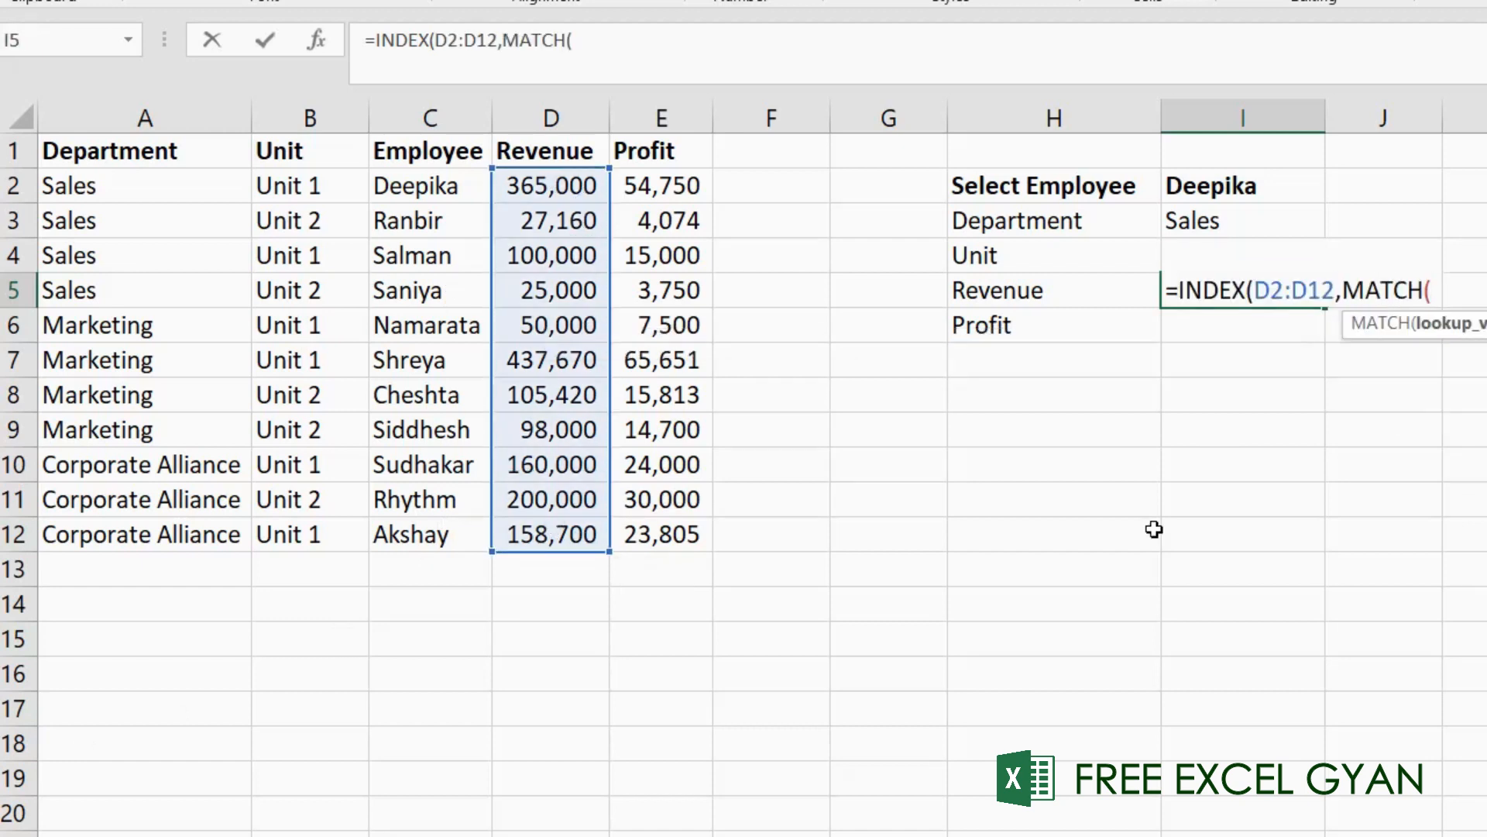
click(1274, 183)
text(,)
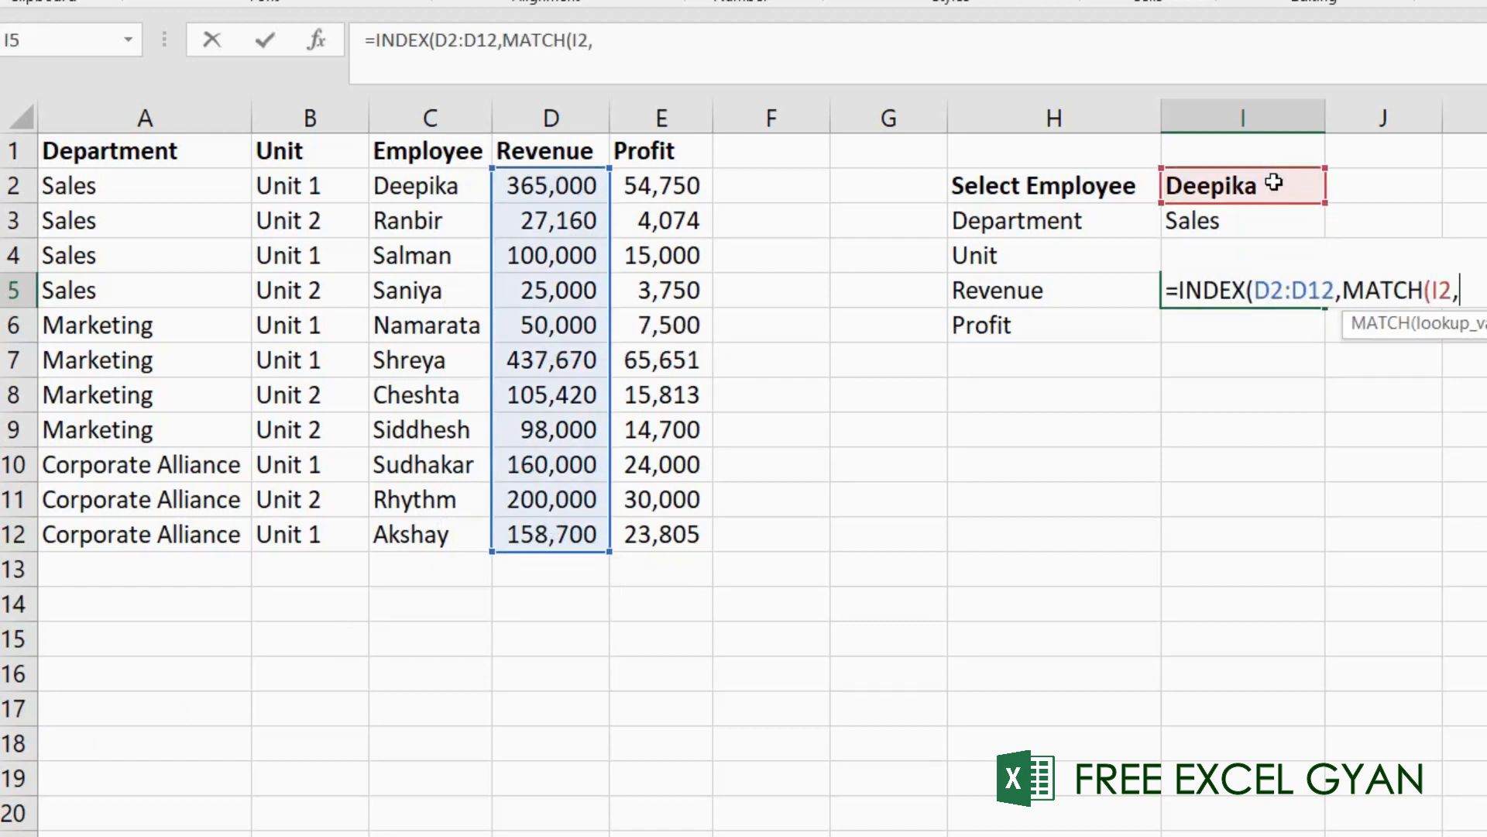
drag(416, 186, 399, 538)
text(,)
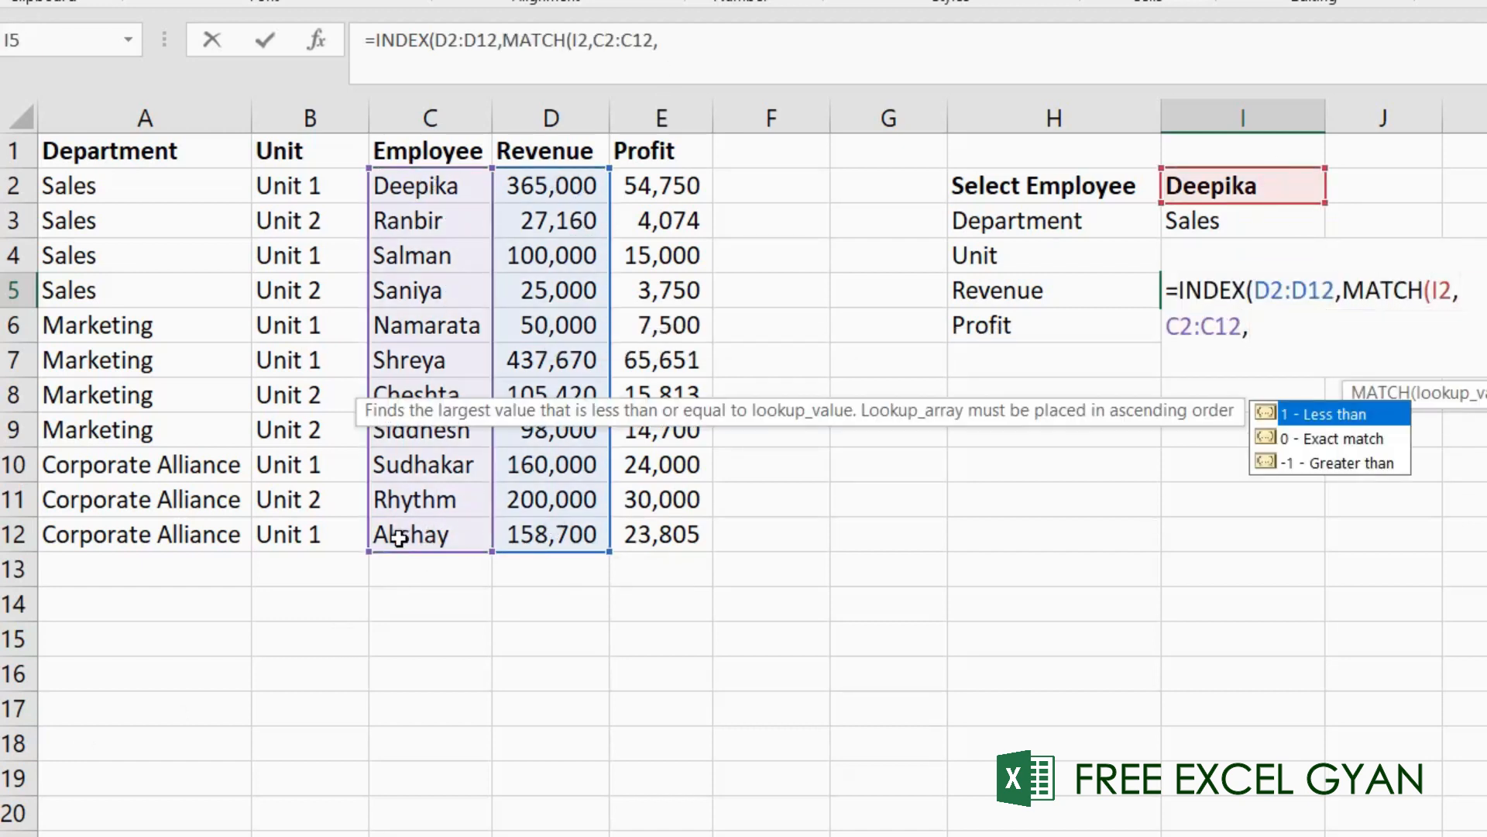
text(0))
key(Return)
key(Return)
key(Return)
Step: Enter =INDEX(E2:E12,MATCH(I2,C2:C12,0)) in cell I6 to return the selected employee's profit
text(=in)
key(Tab)
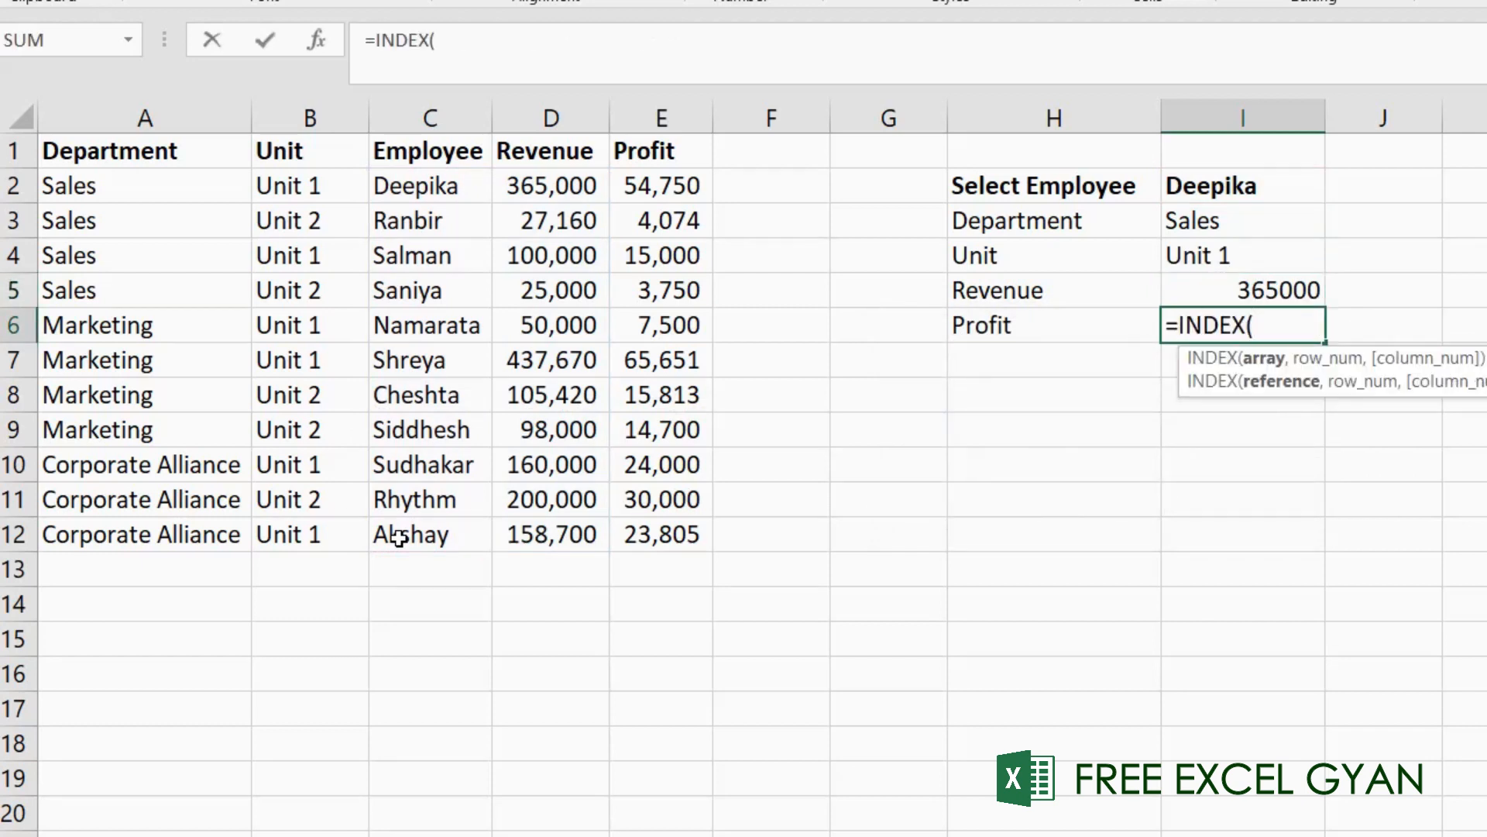
drag(667, 184, 675, 535)
text(,MATCH()
click(1178, 190)
text(,)
drag(432, 177, 432, 526)
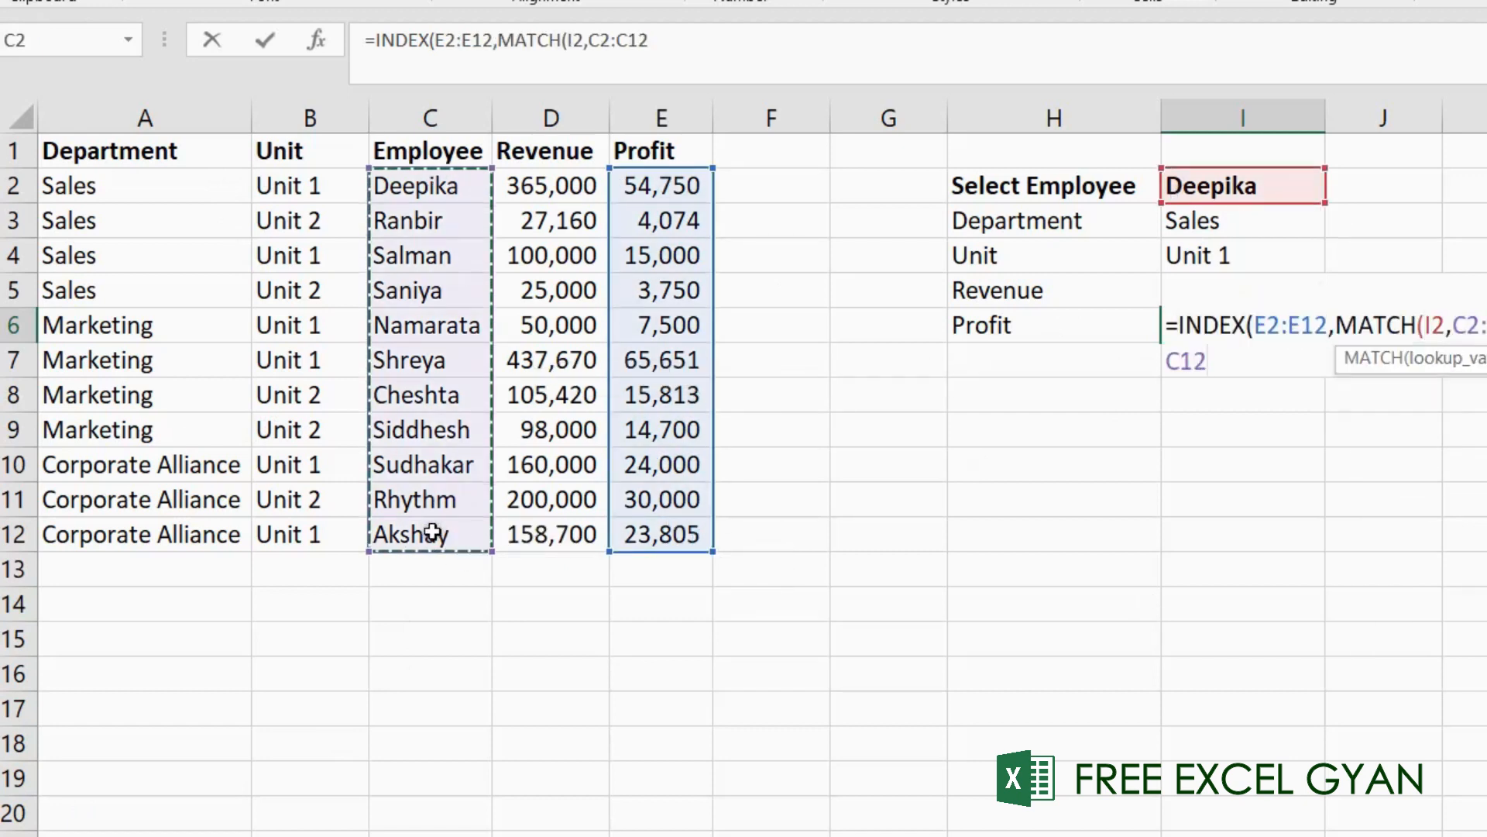
text(,0)))
key(Return)
Step: Format the revenue in cell I5 with a thousands separator and no decimal places
key(Up)
key(Up)
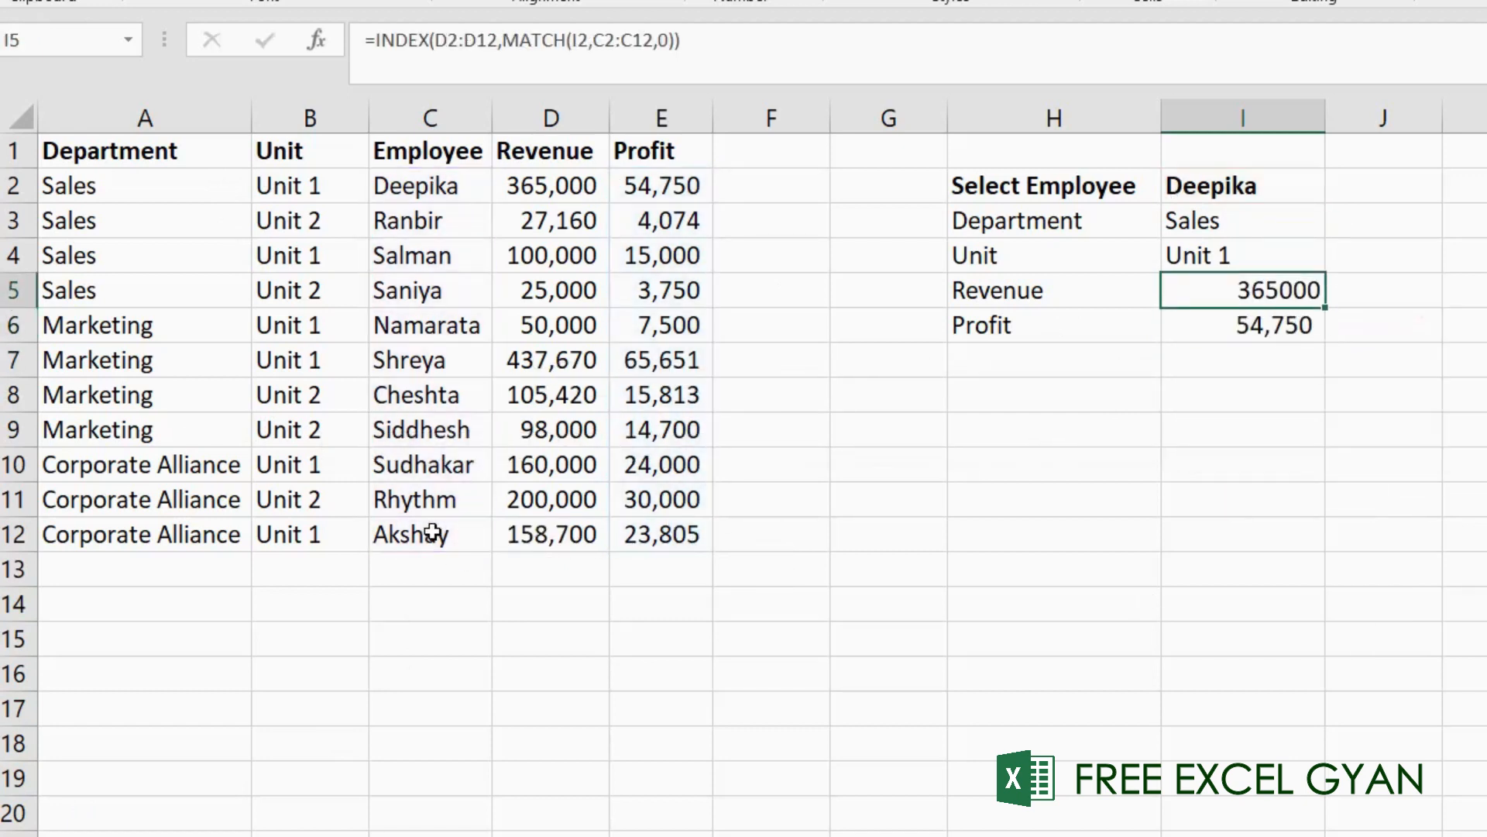
key(ctrl+shift+1)
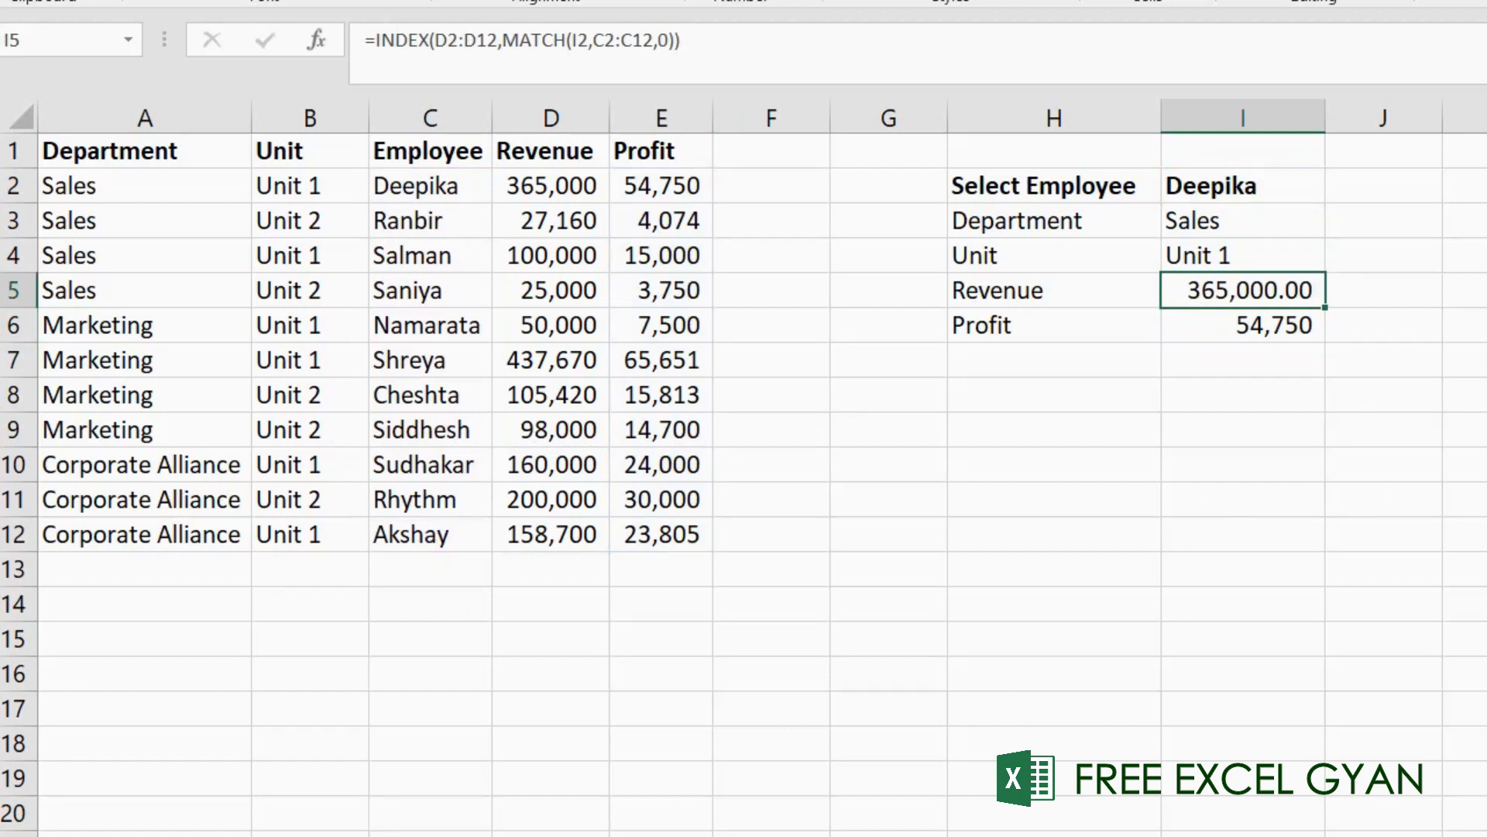
key(alt+h)
key(9)
key(alt+h)
key(9)
Step: Review the selected employee in cell I2 and the INDEX and MATCH formulas in the result cells below it
click(1341, 261)
key(Left)
key(Down)
key(Down)
key(Up)
key(Up)
key(Up)
key(Up)
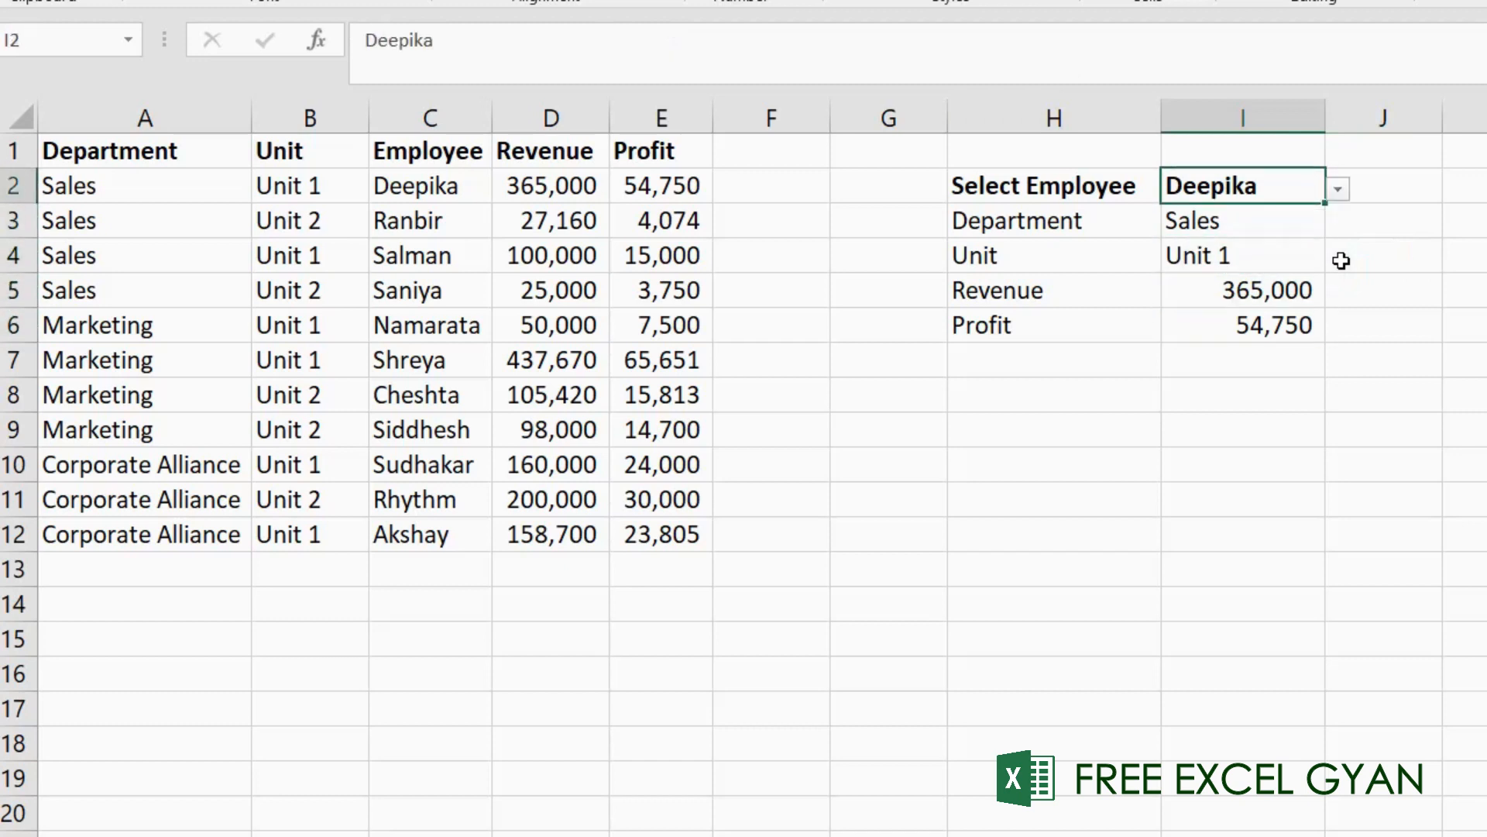
key(Down)
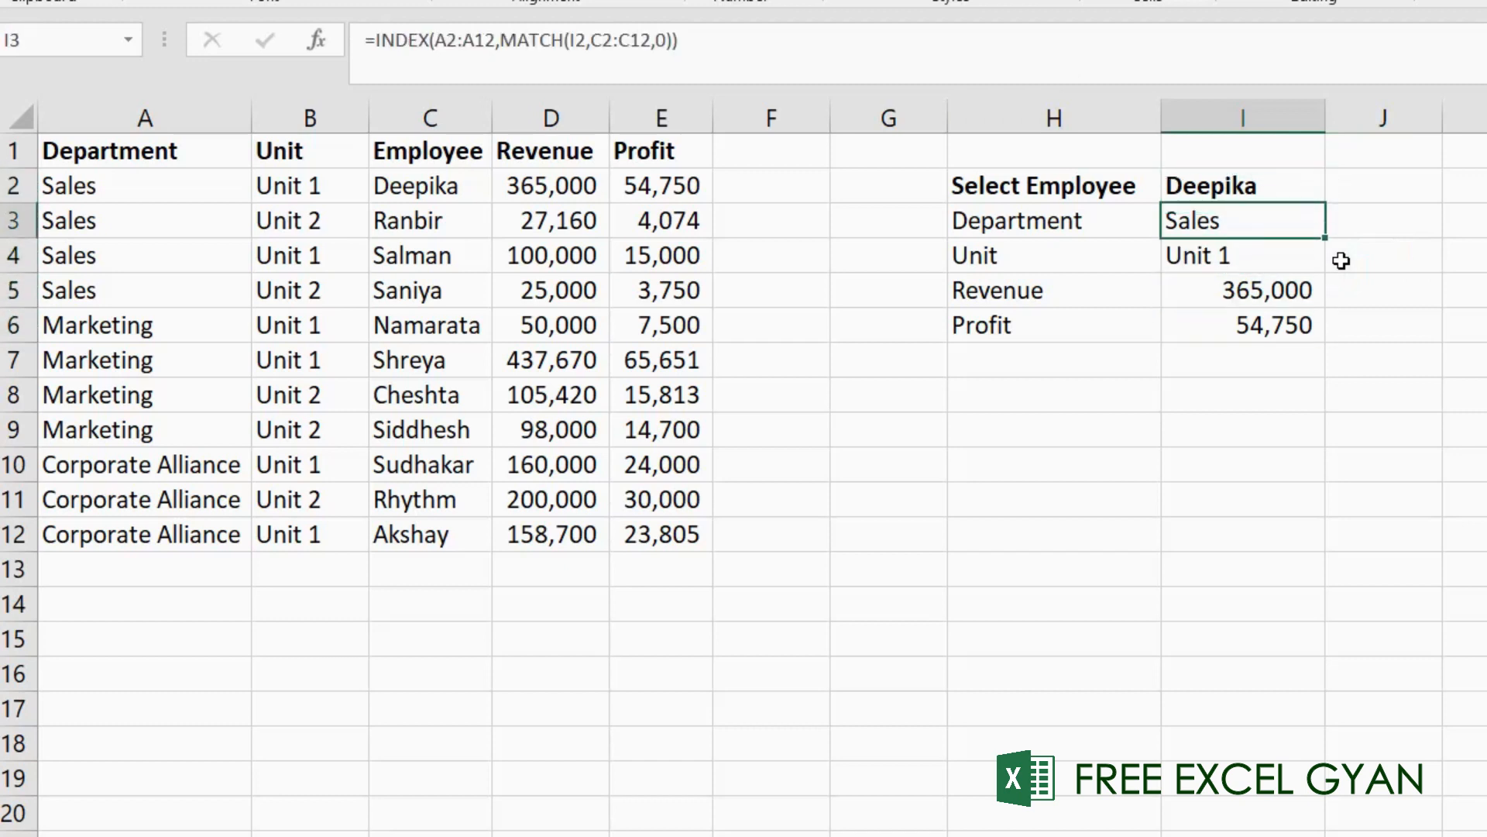
Step: Delete the empty column G between the data table and the employee lookup block
click(883, 128)
key(ctrl+minus)
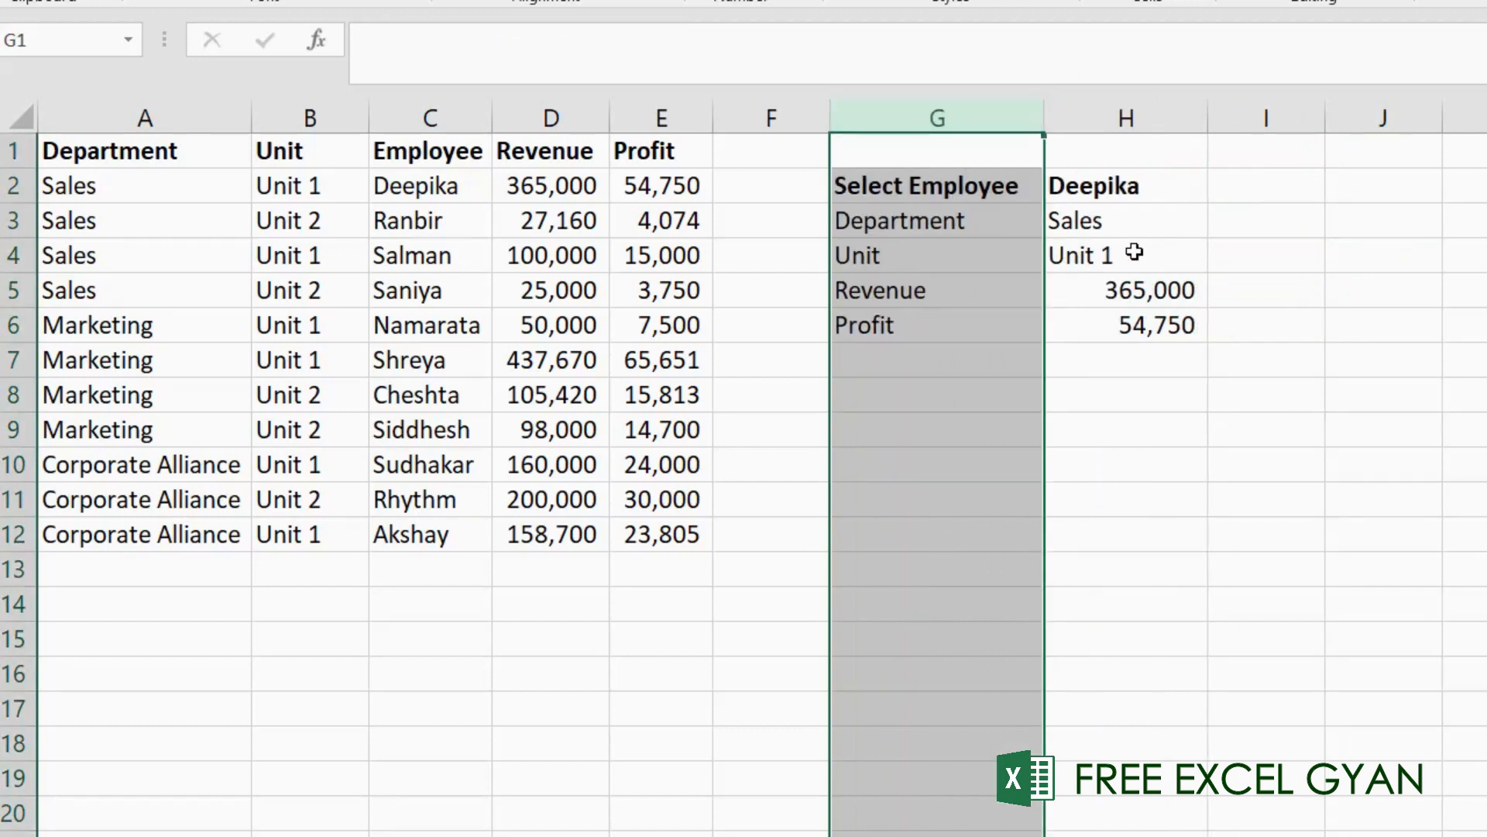
drag(1144, 225, 1160, 325)
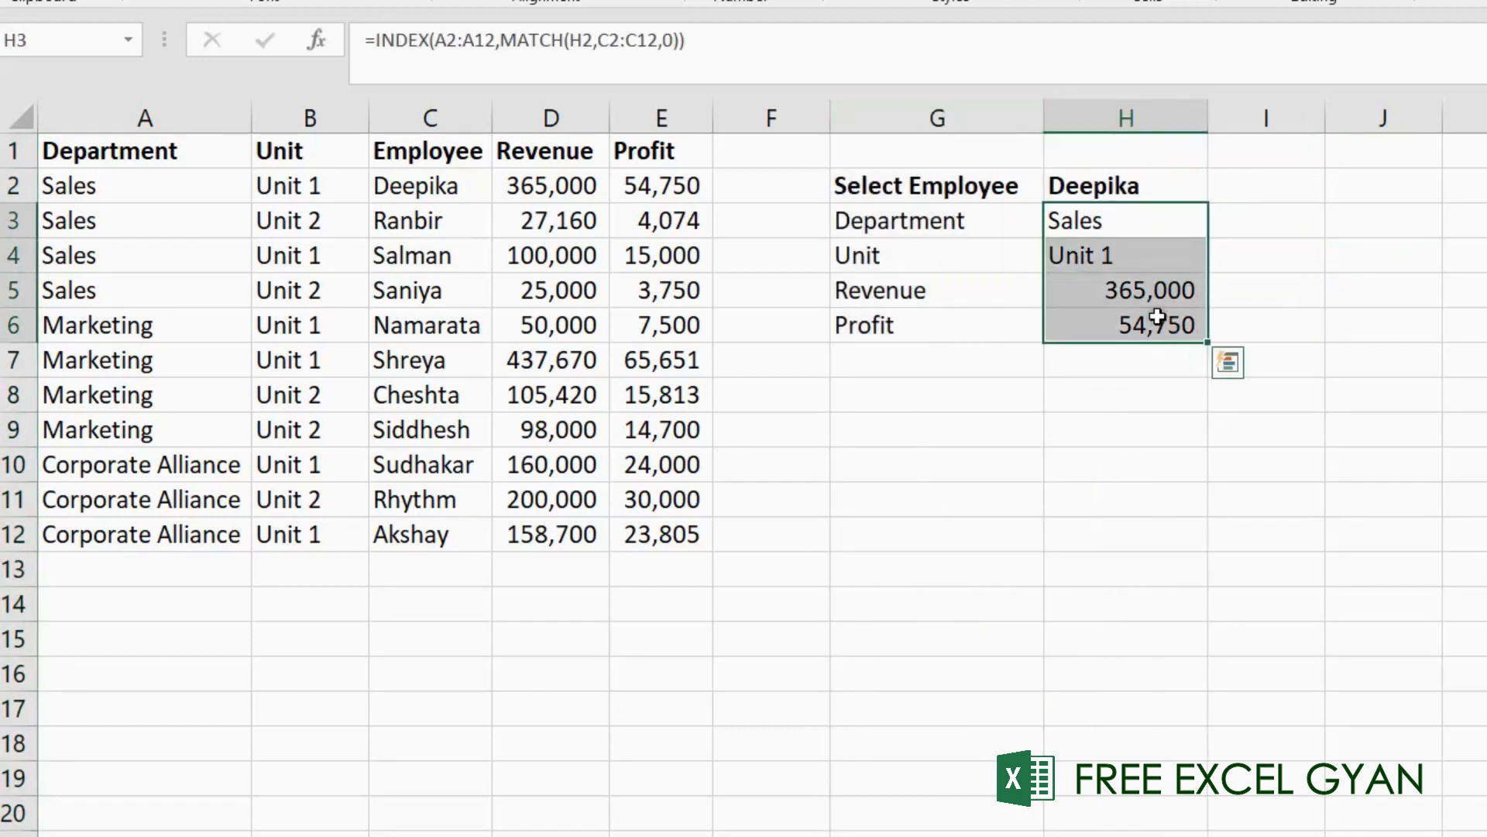
click(1250, 247)
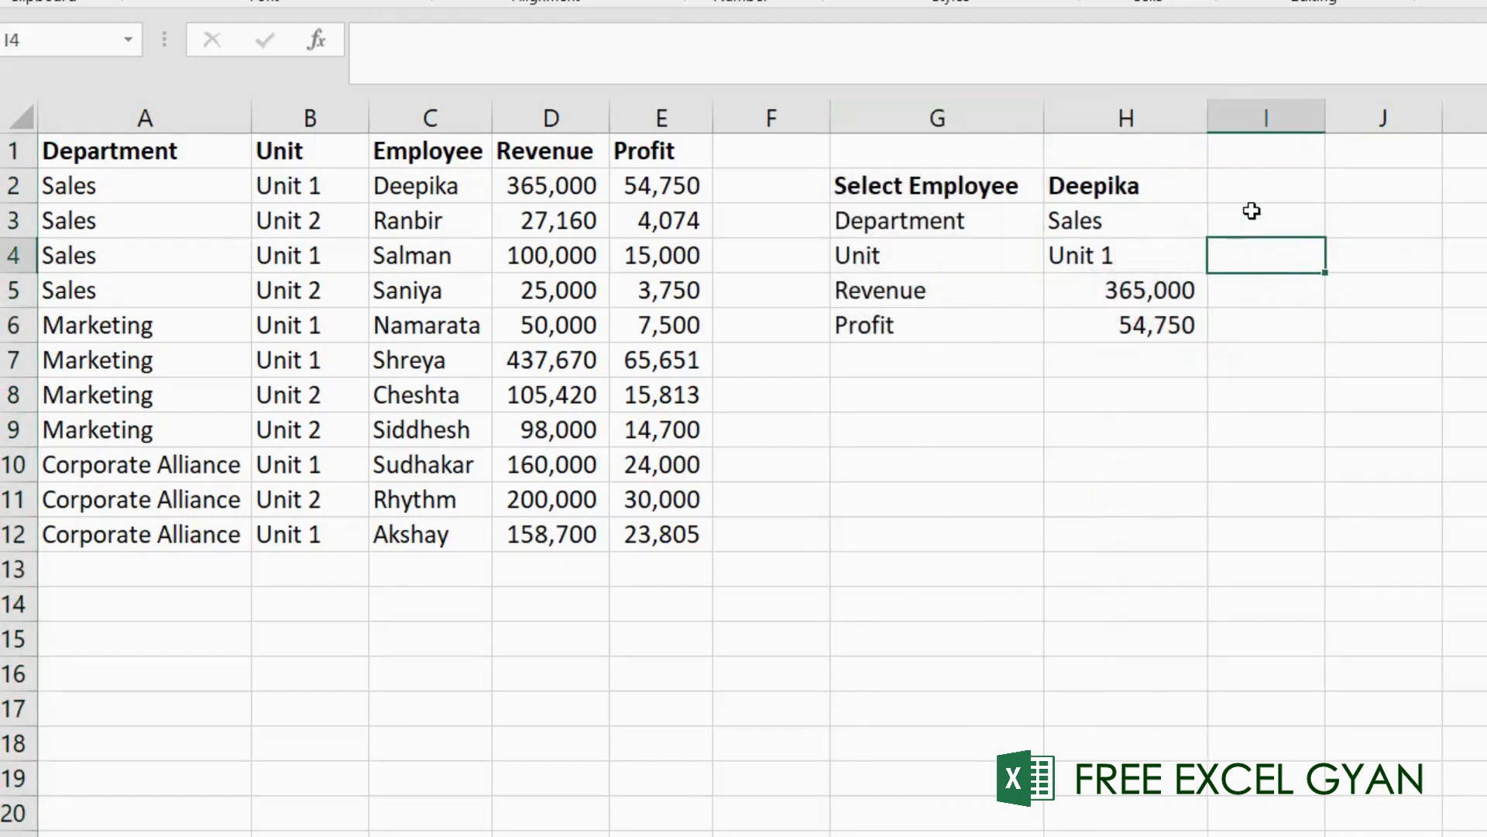
Step: Begin an INDEX formula in cell I3 with the whole table $A$1:$E$12 as its absolute array
click(1248, 214)
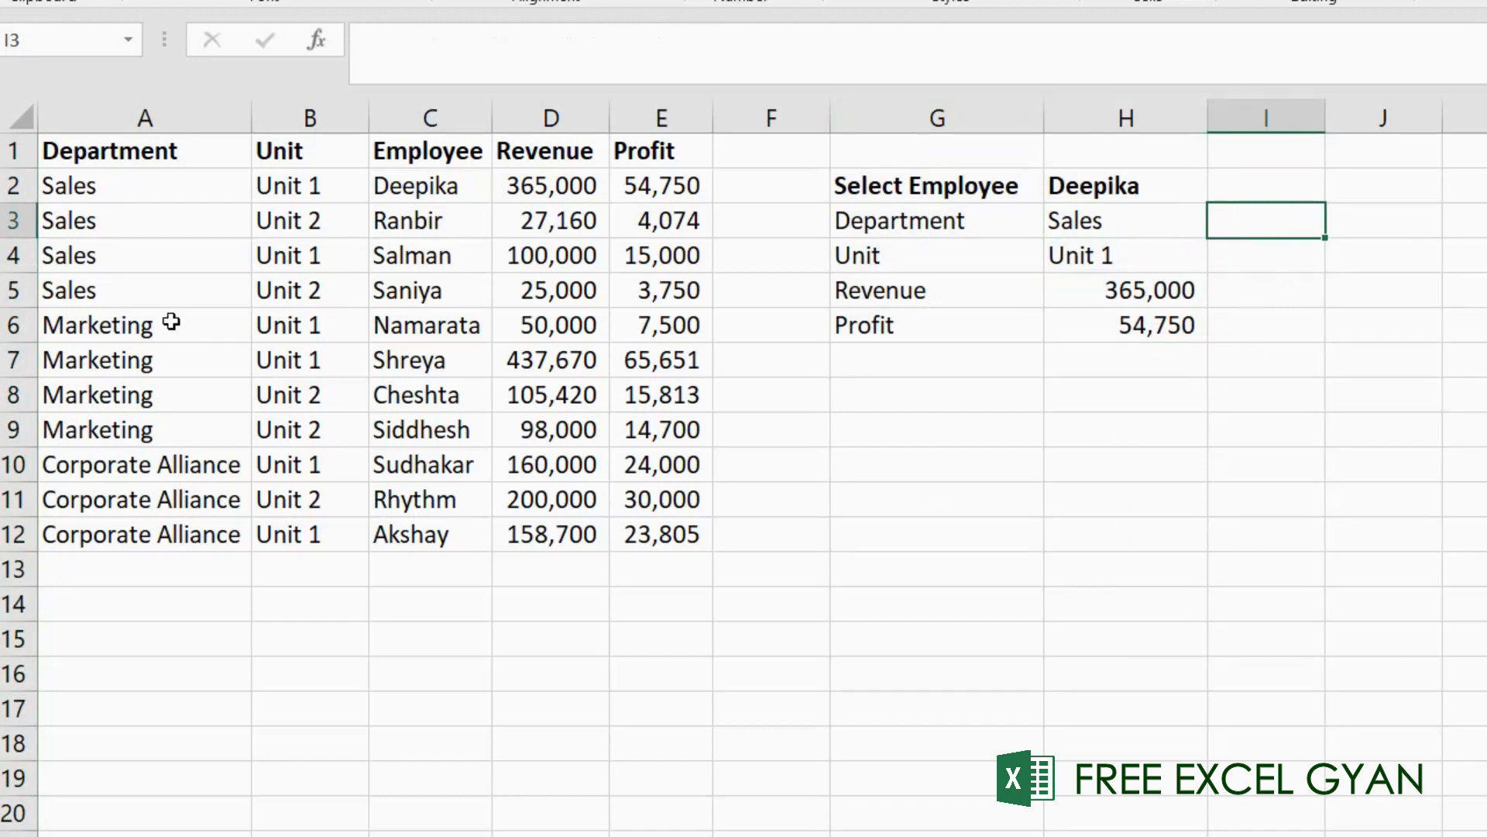
text(=index)
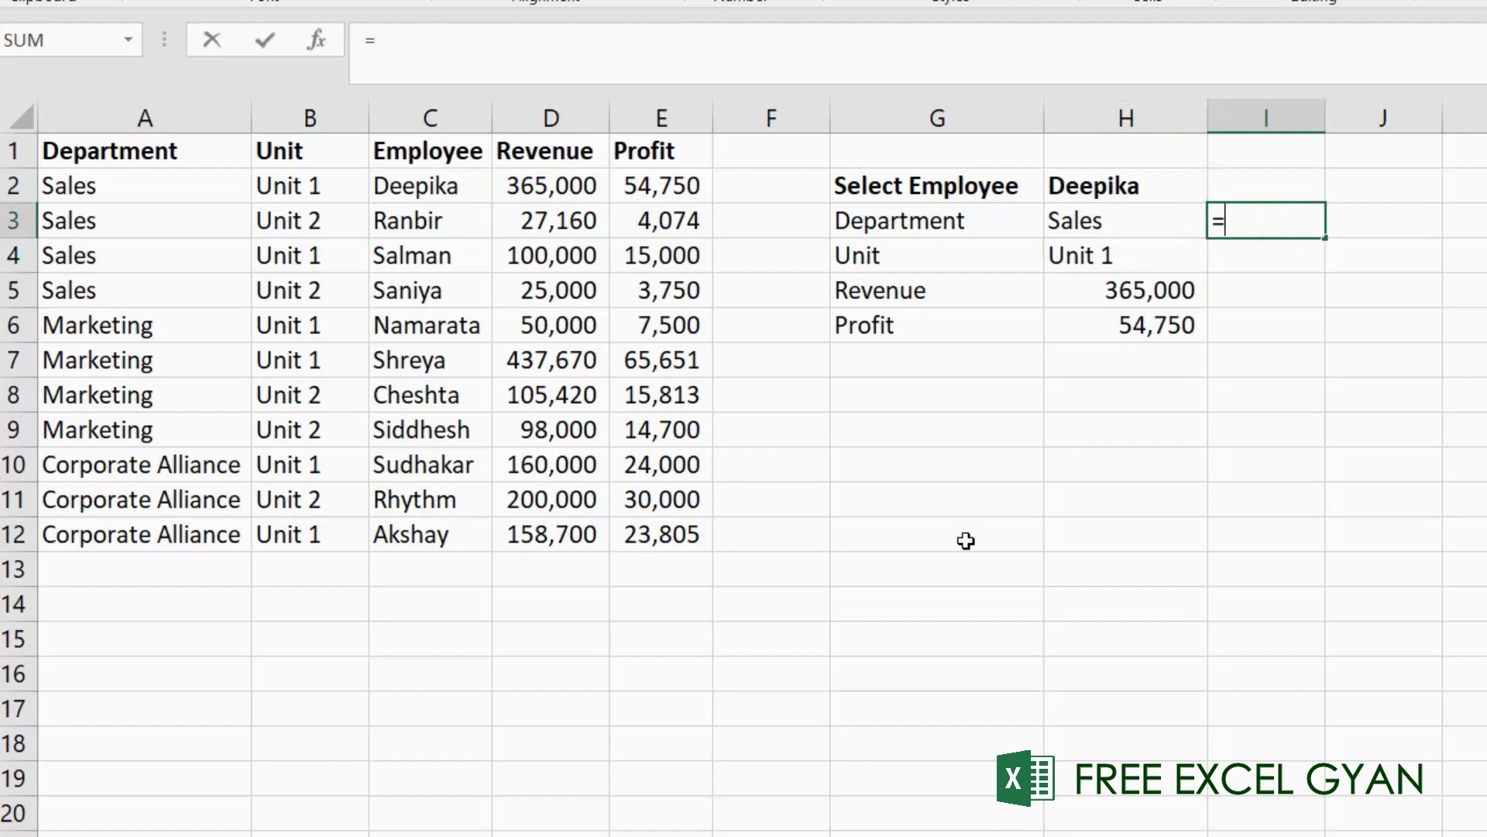
key(Tab)
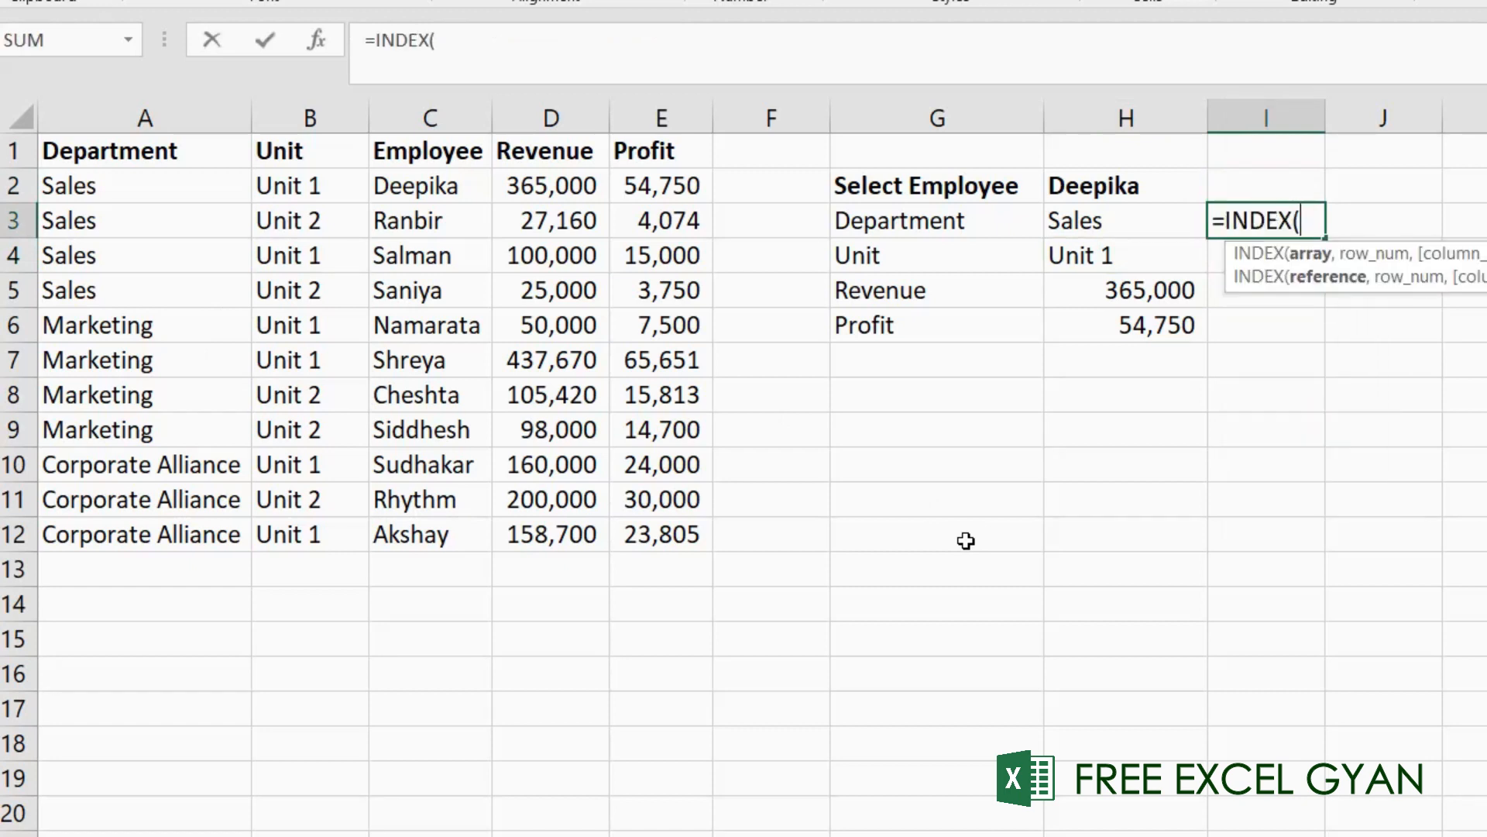
click(151, 161)
key(ctrl+shift+Right)
key(ctrl+shift+Down)
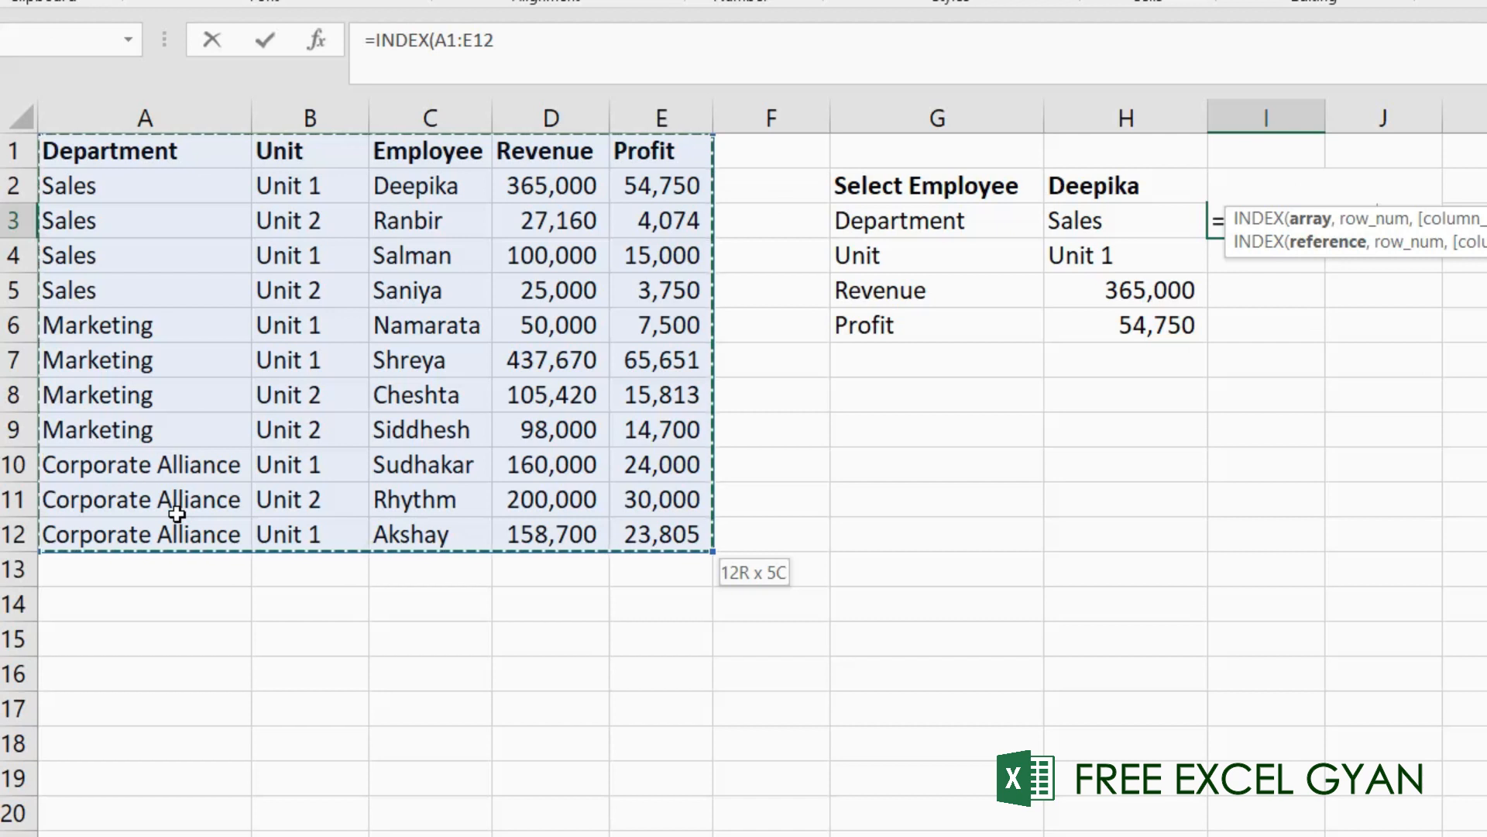
key(F4)
text(,)
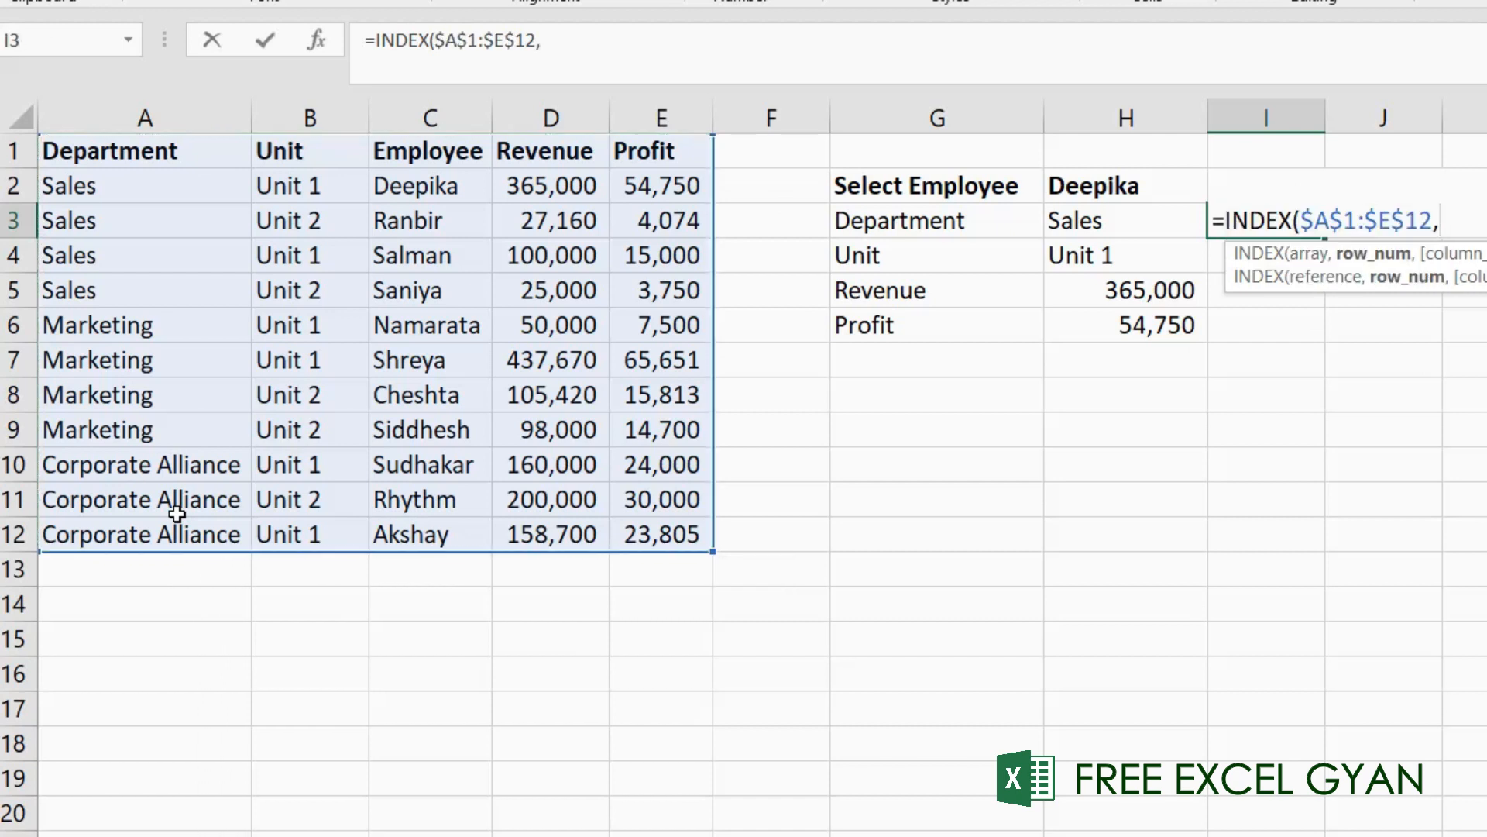
Step: Add MATCH($H$2,$C$1:$C$12,0) as the row number argument of the INDEX formula in cell I3
text(match)
key(Tab)
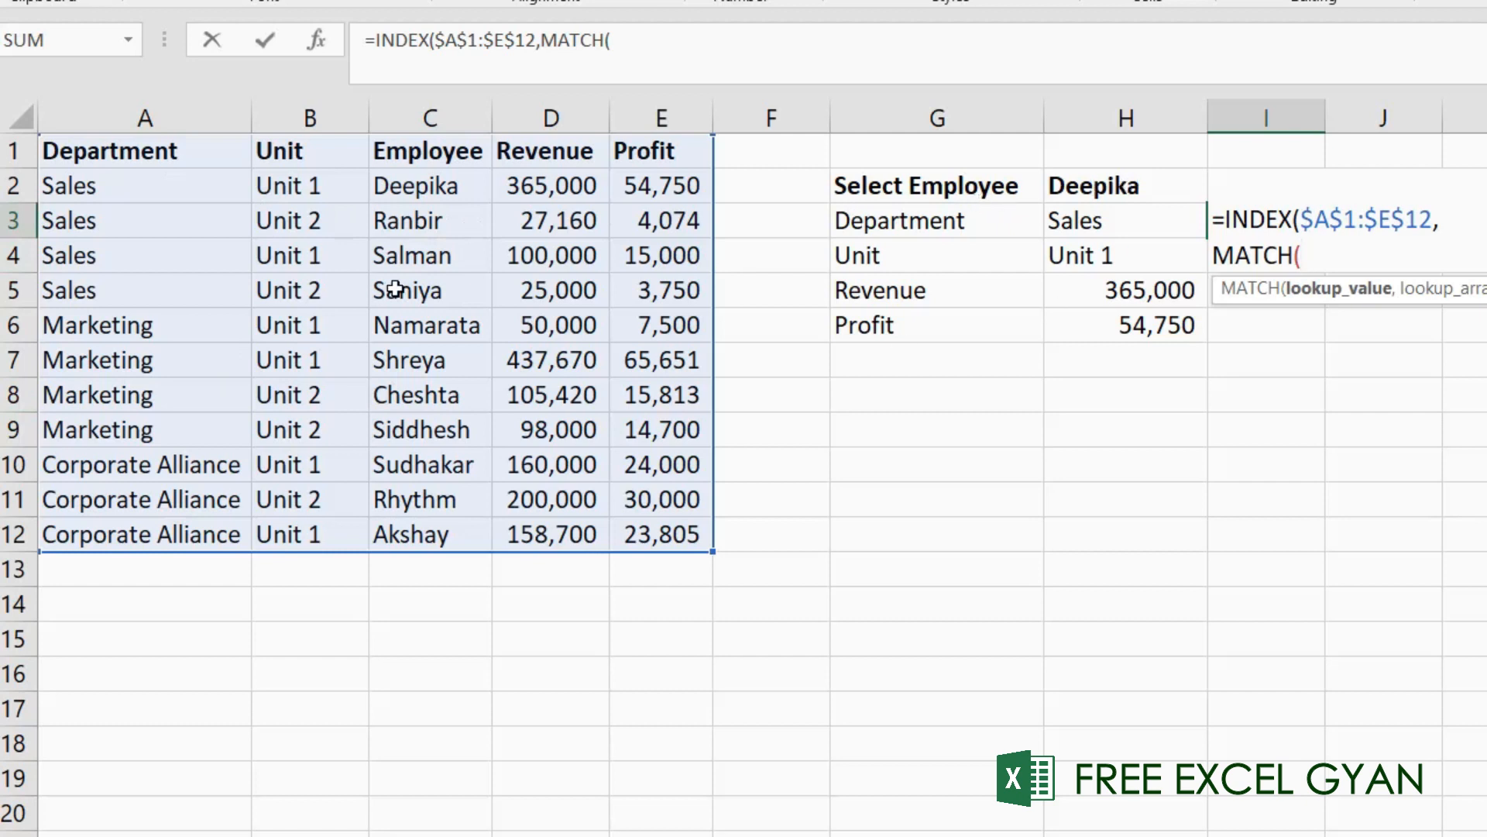
click(1083, 185)
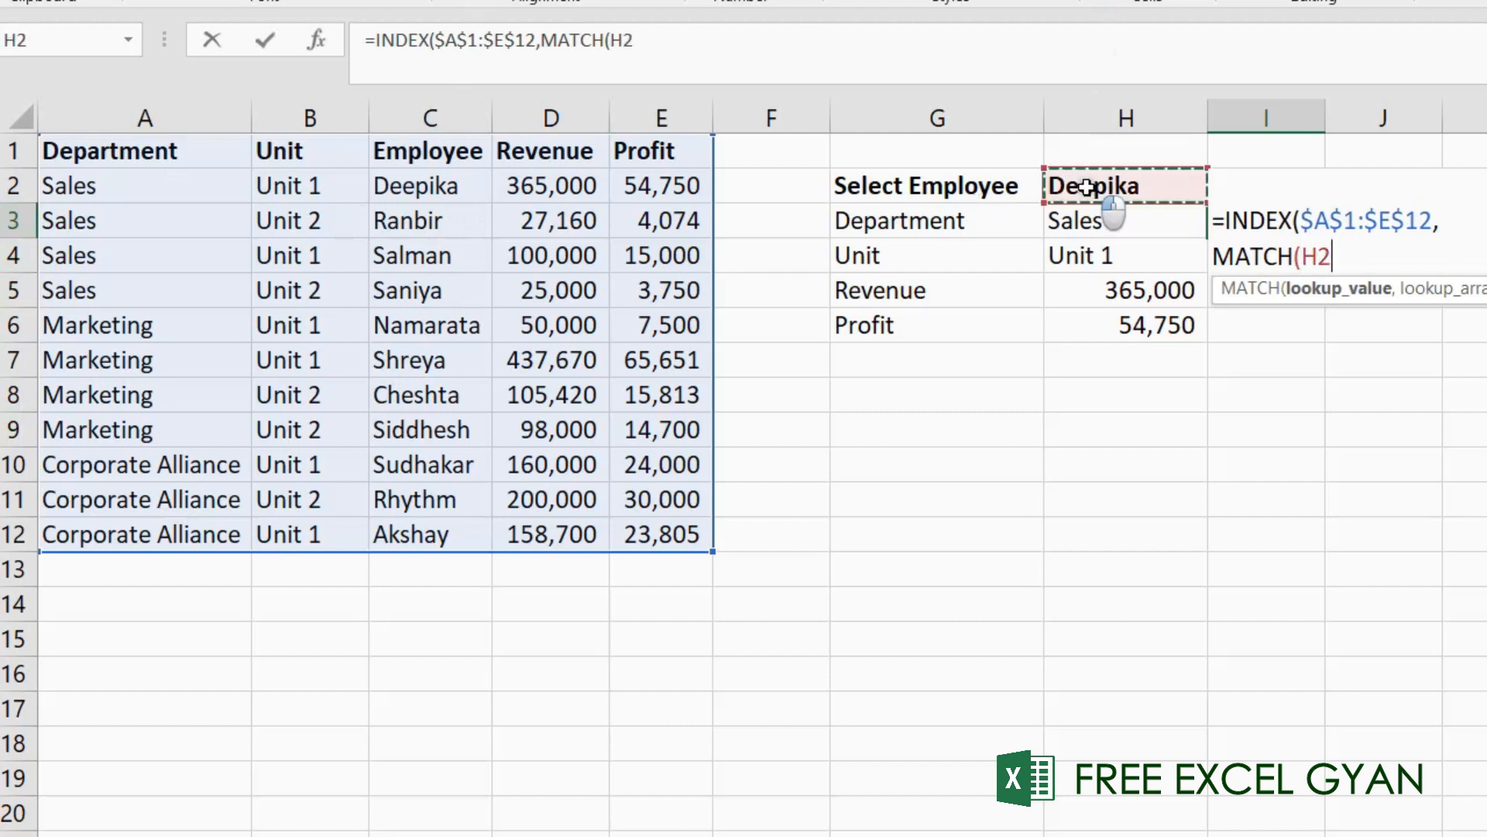
key(F4)
text(,)
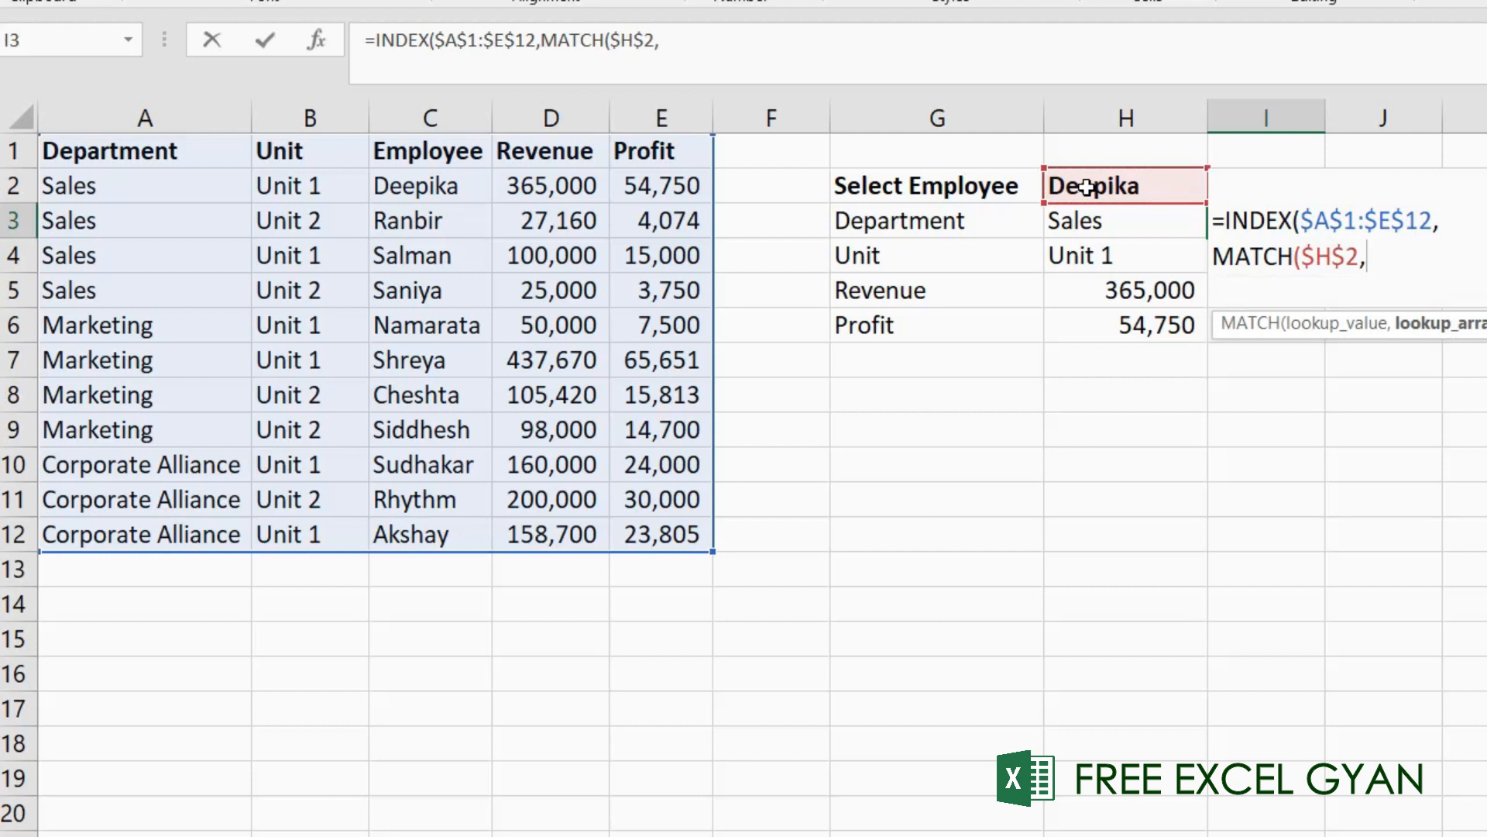
click(416, 188)
key(Up)
key(ctrl+shift+Down)
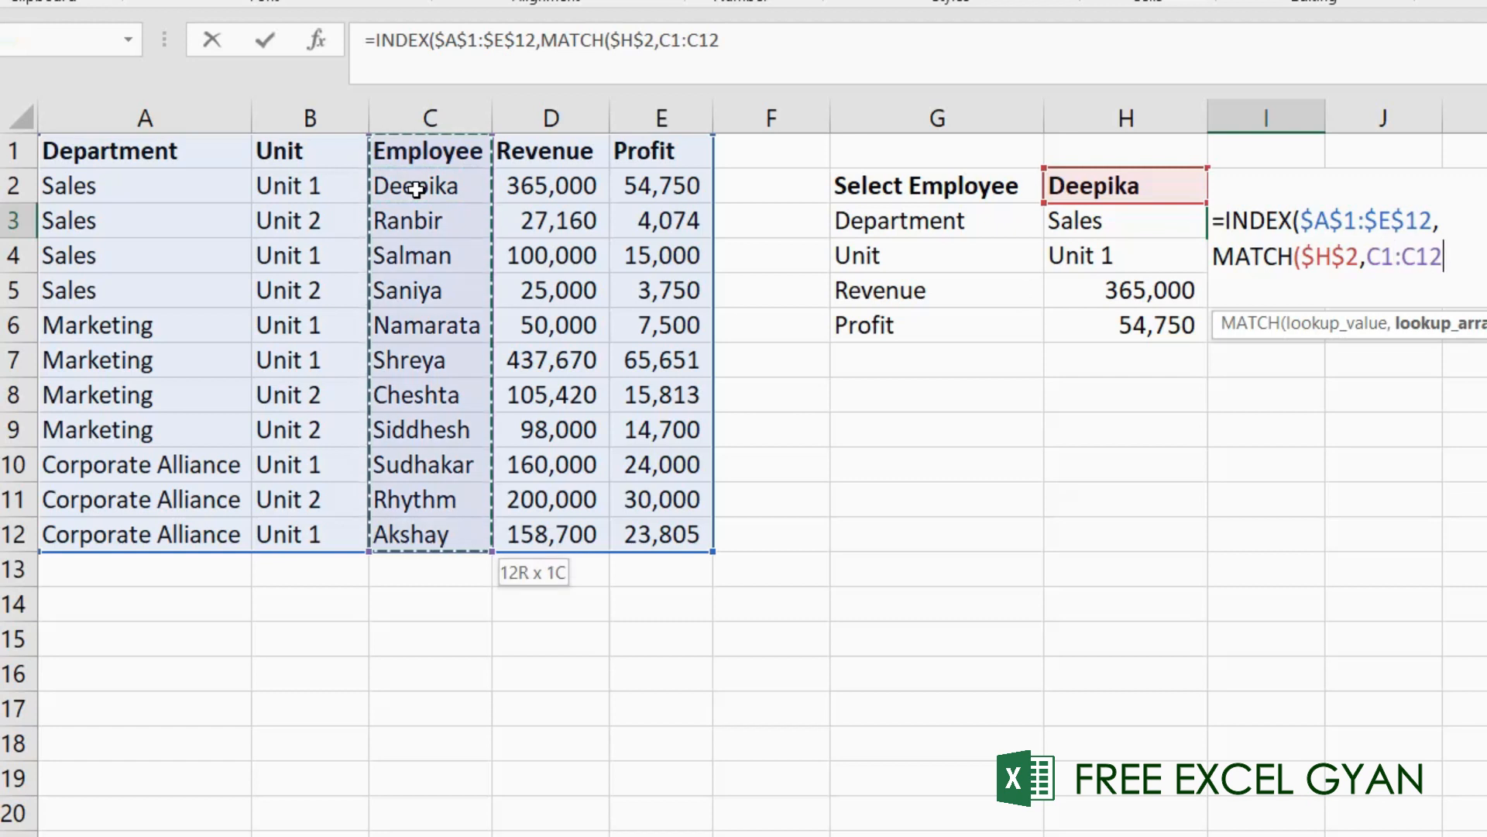
key(F4)
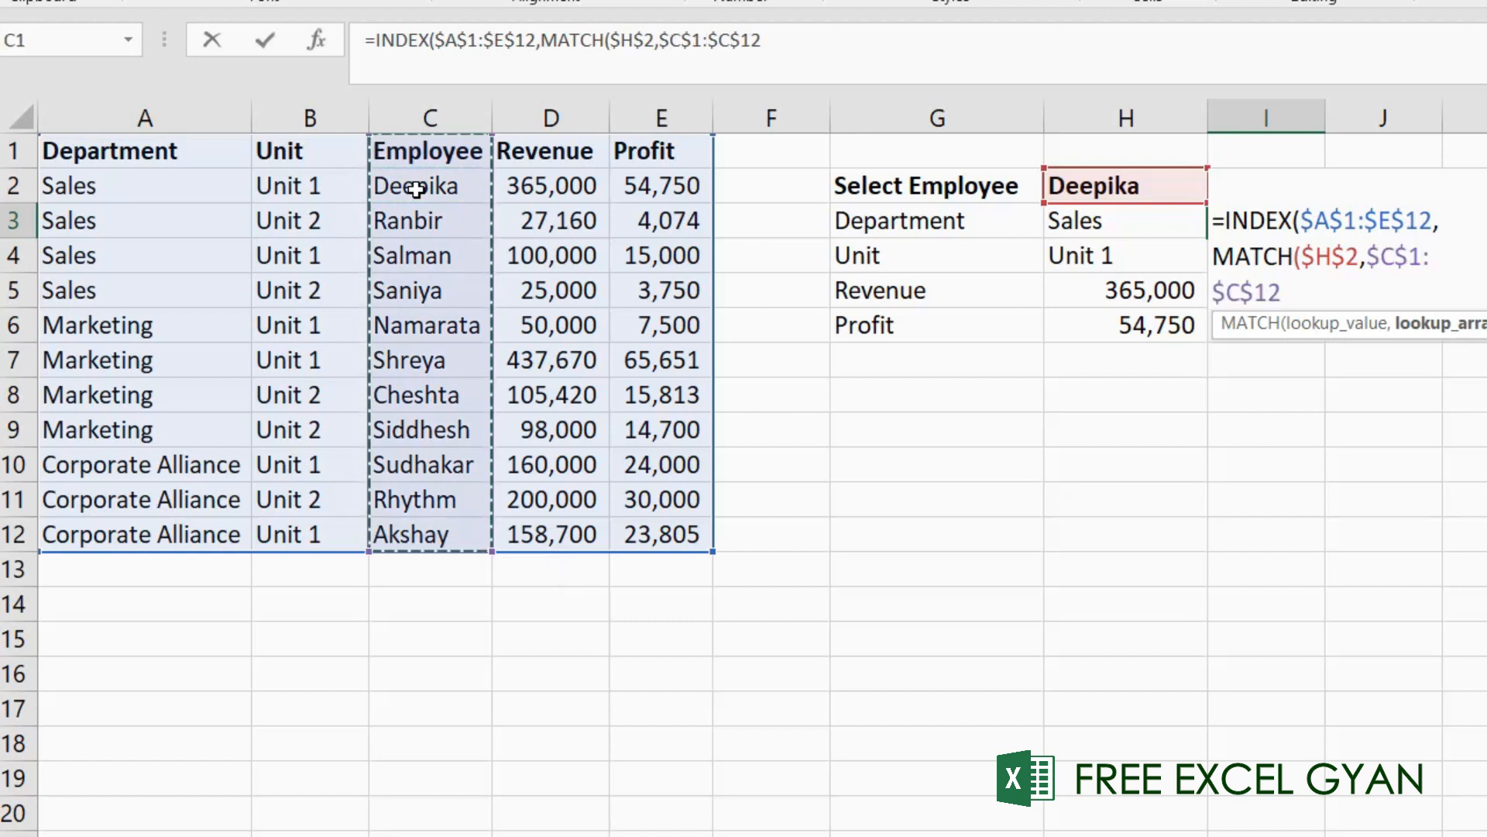
text(,)
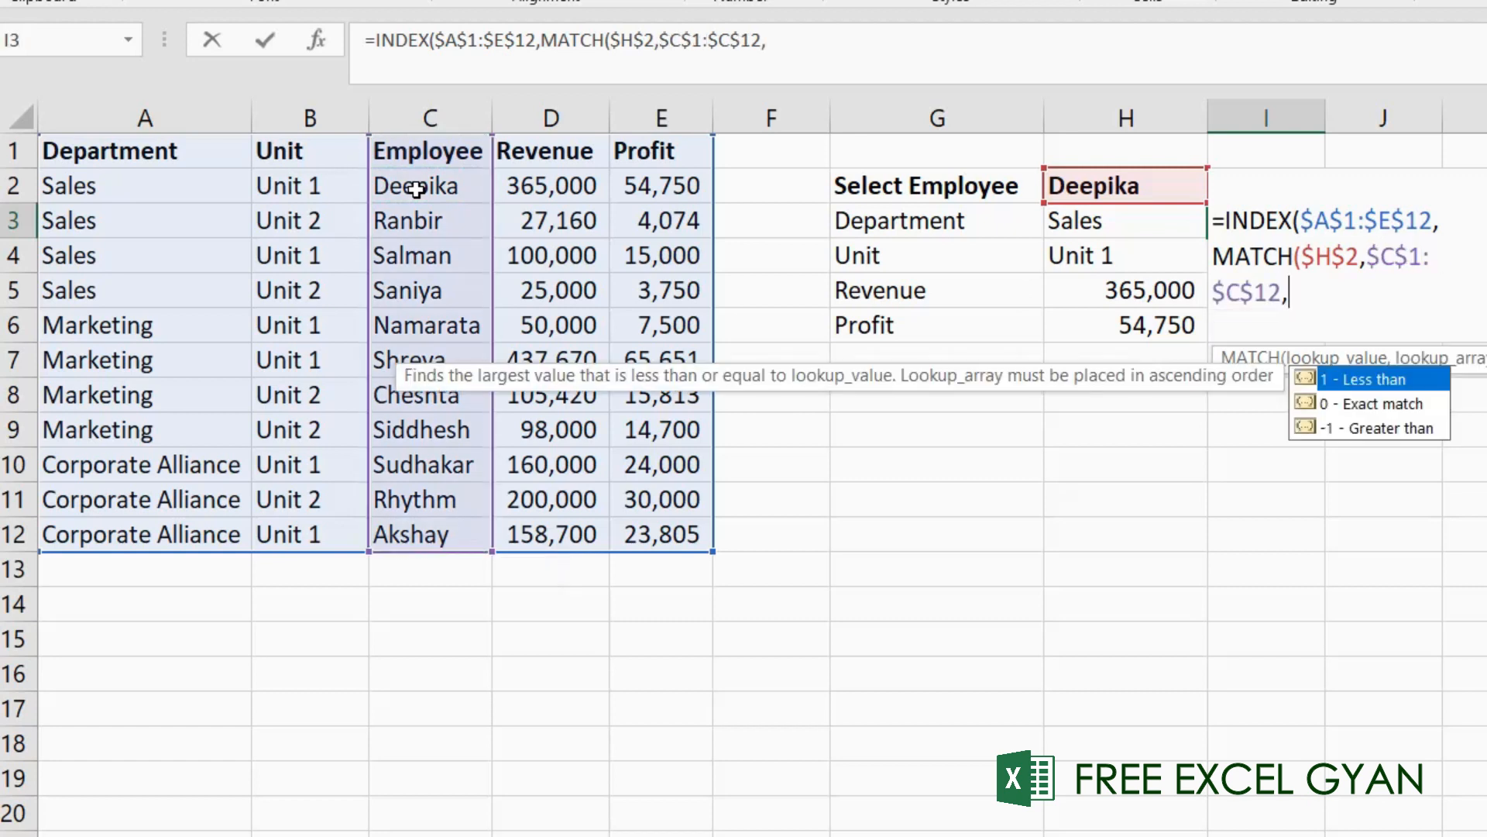
text(0),)
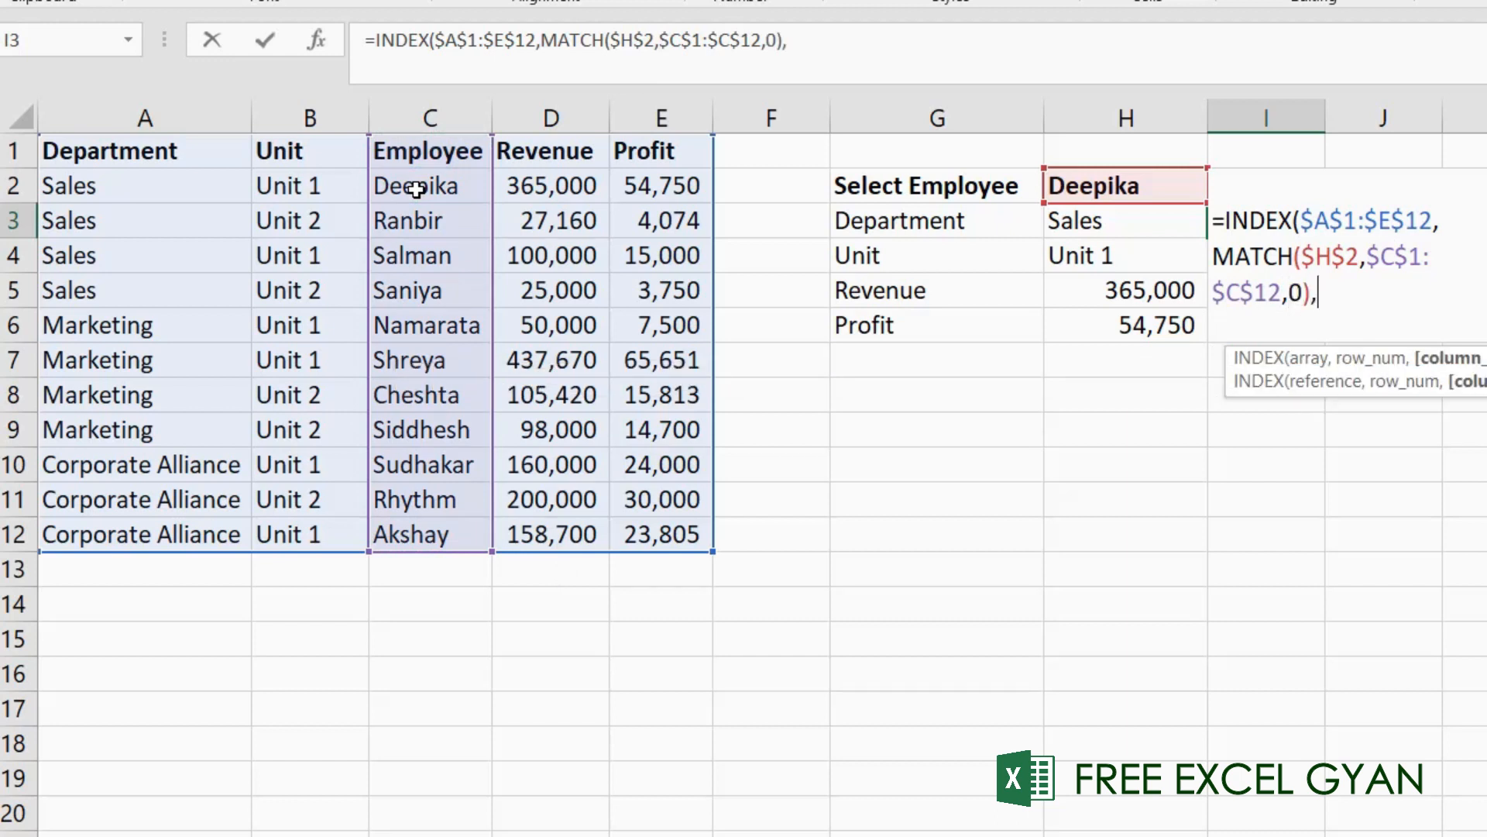
text(match)
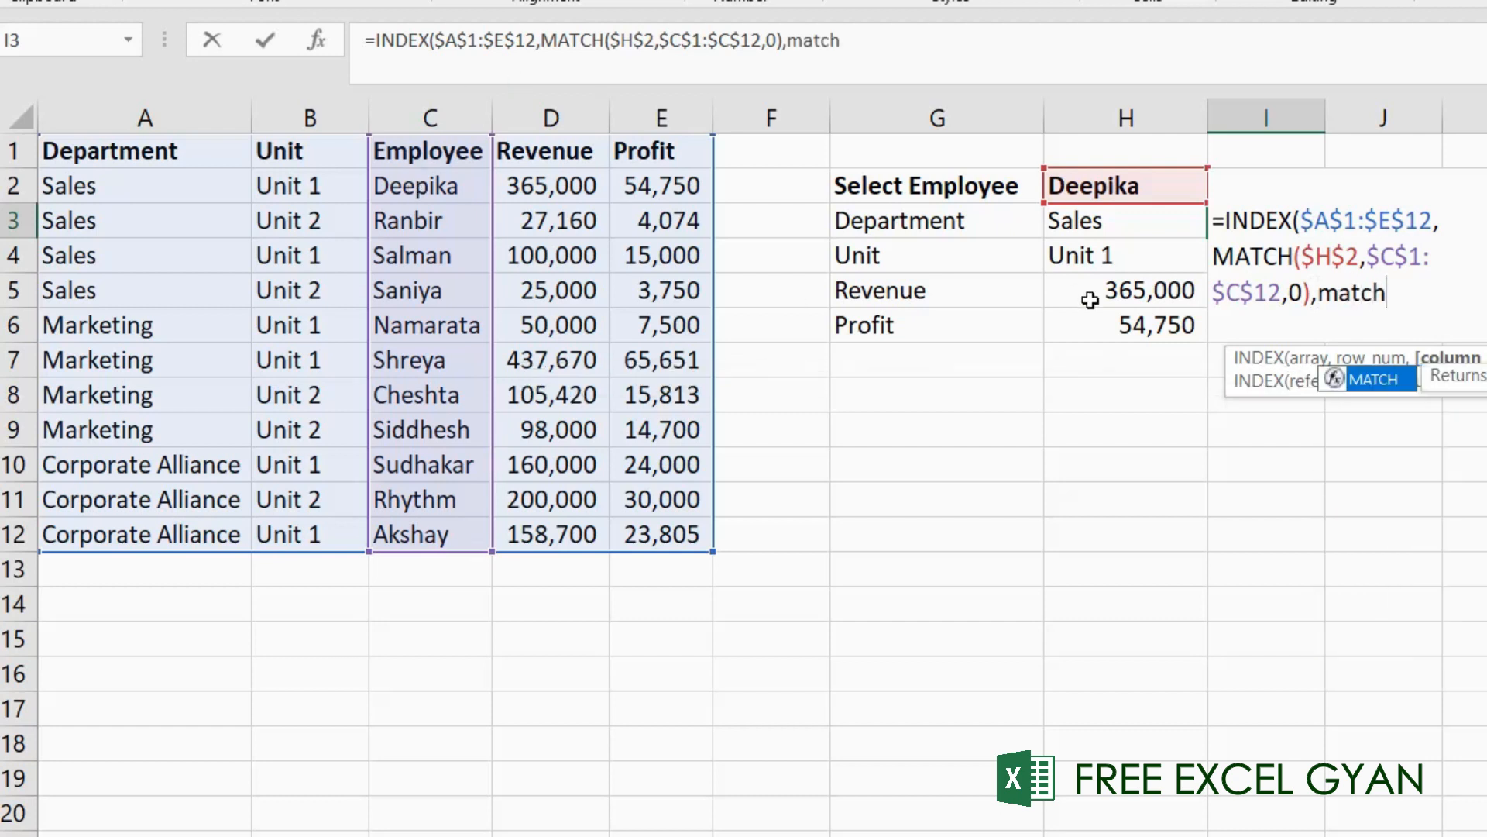
key(BackSpace)
key(BackSpace)
key(BackSpace)
key(BackSpace)
key(BackSpace)
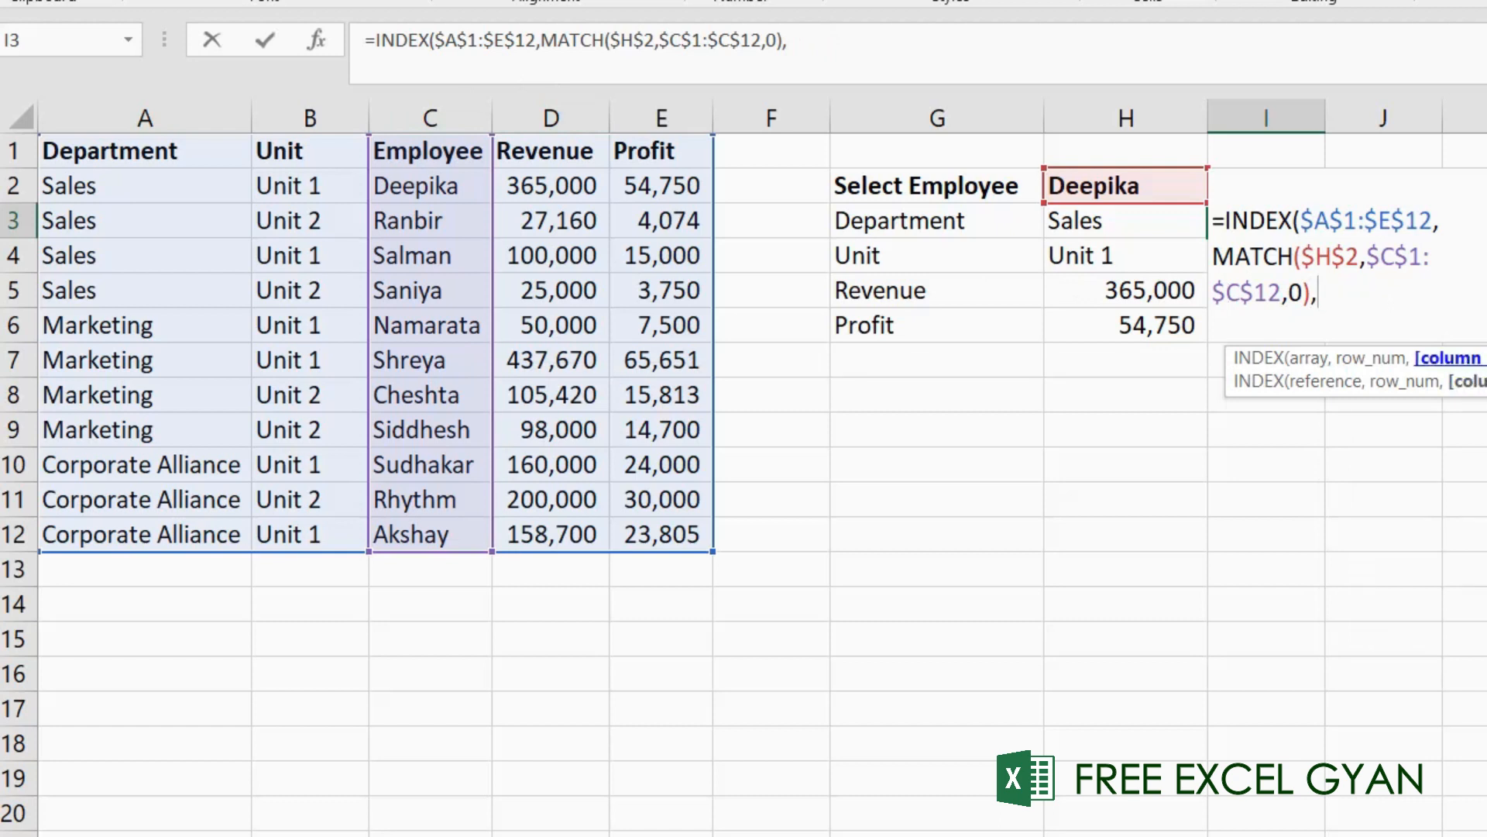
Step: Start a second MATCH as the column number argument, with $G3 as its column-locked lookup value
text(match)
key(Tab)
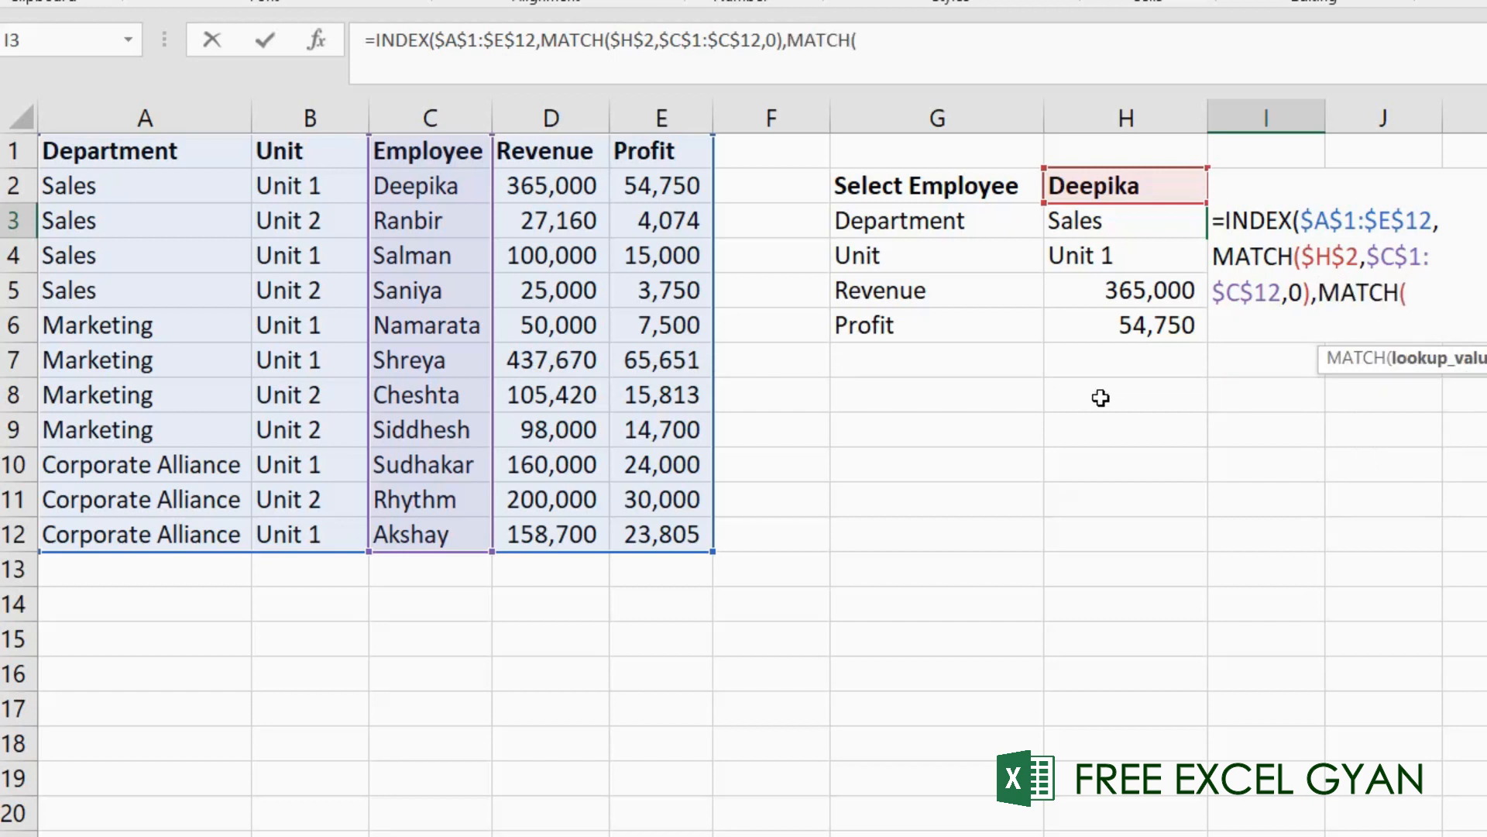
click(908, 224)
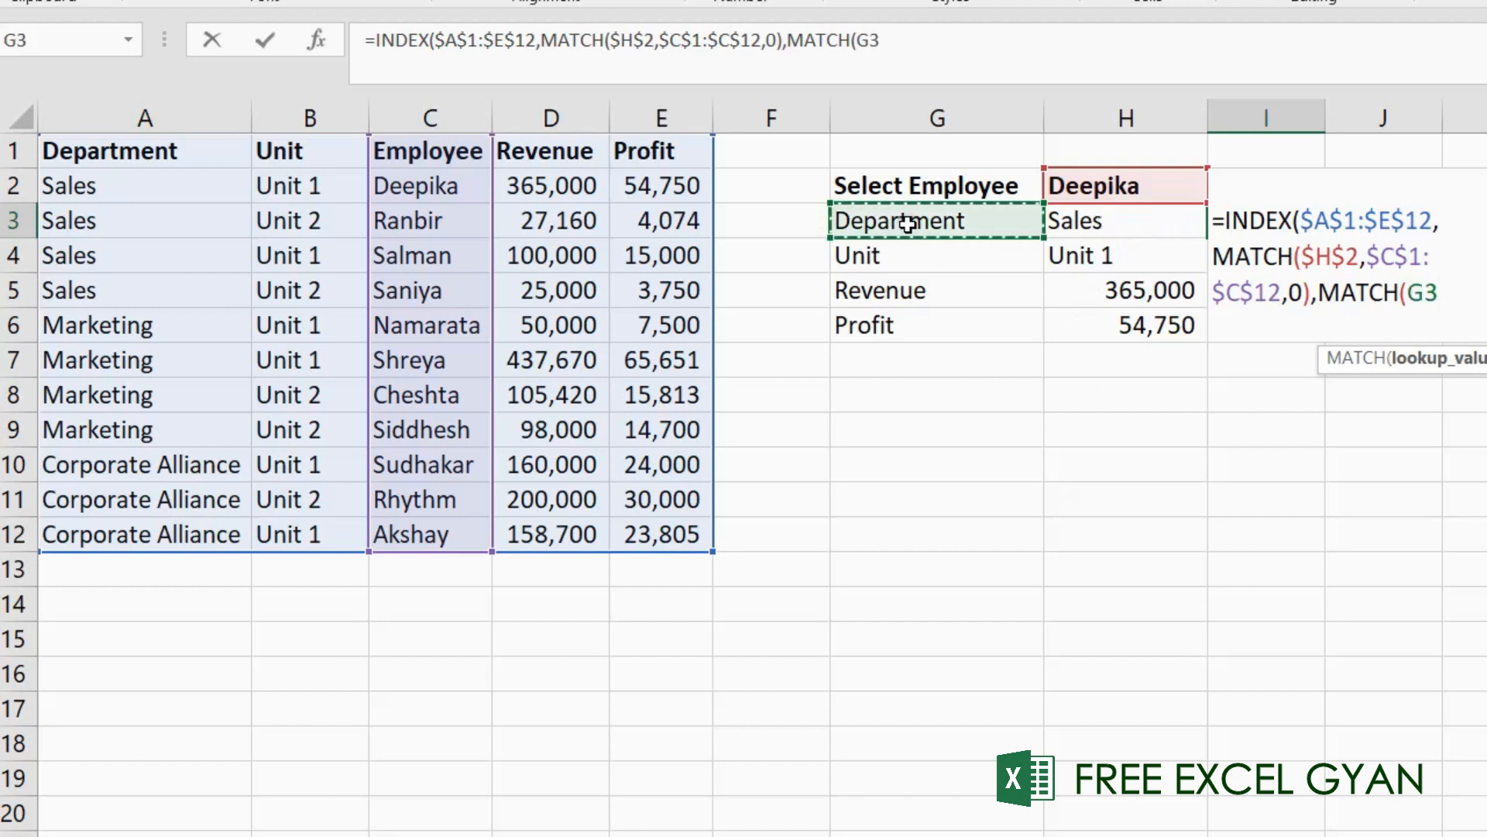
key(F4)
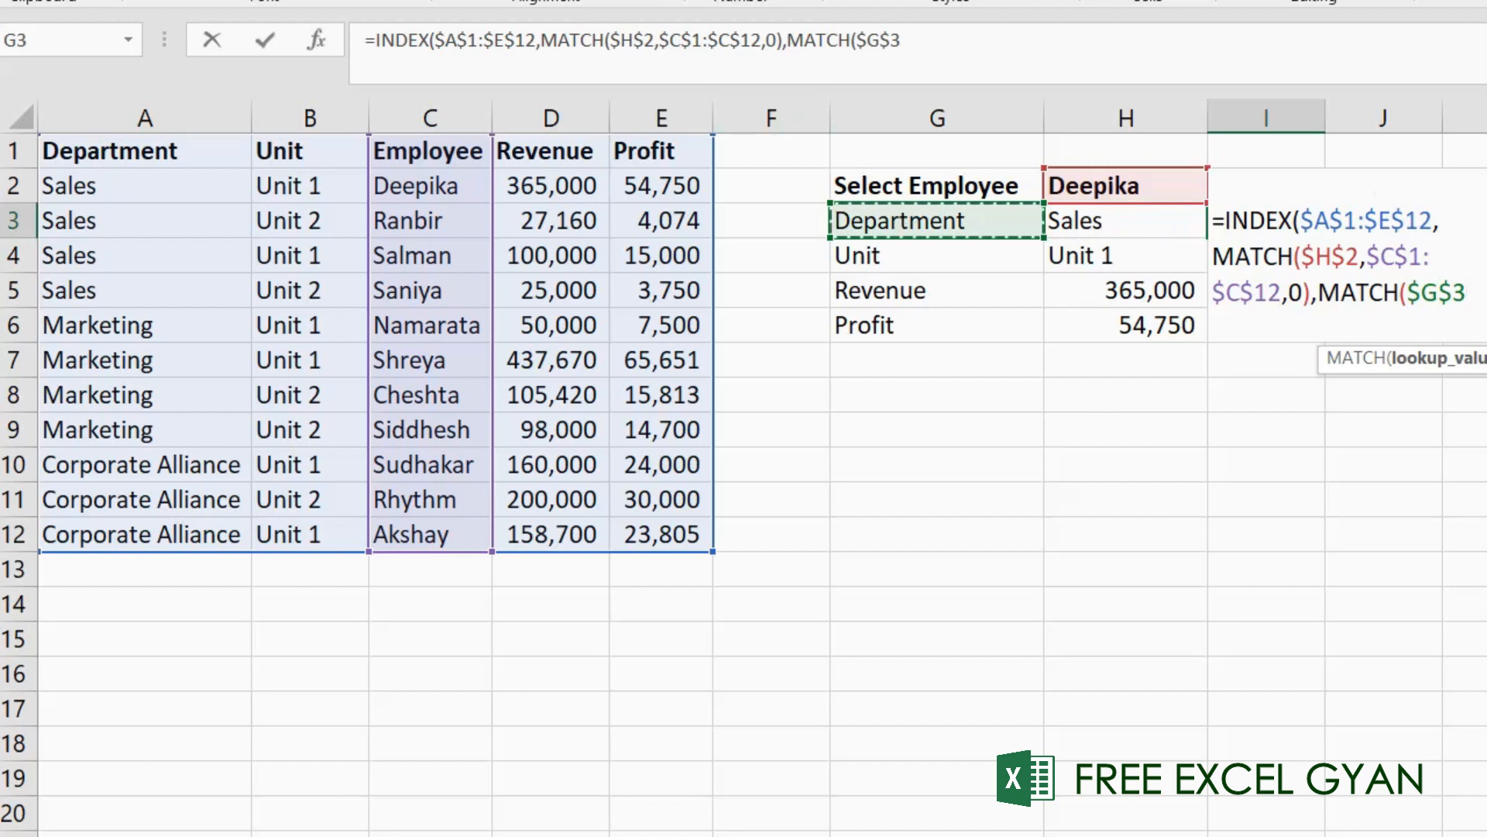
key(F4)
key(F4)
text(,)
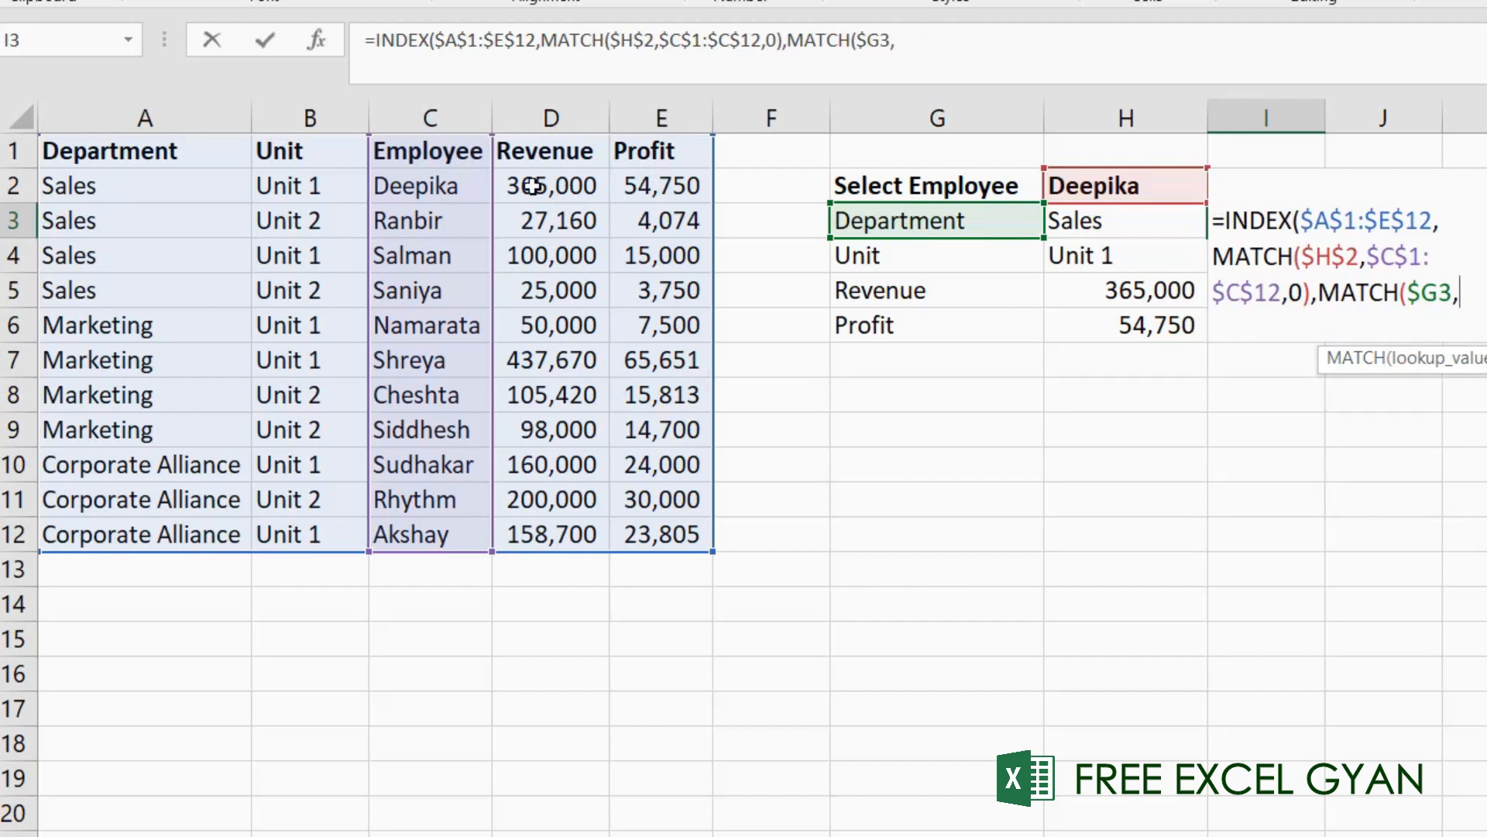
Step: Complete the column MATCH in cell I3 with the absolute header row $A$1:$E$1 and exact match 0, and enter the formula
click(87, 156)
key(ctrl+shift+Down)
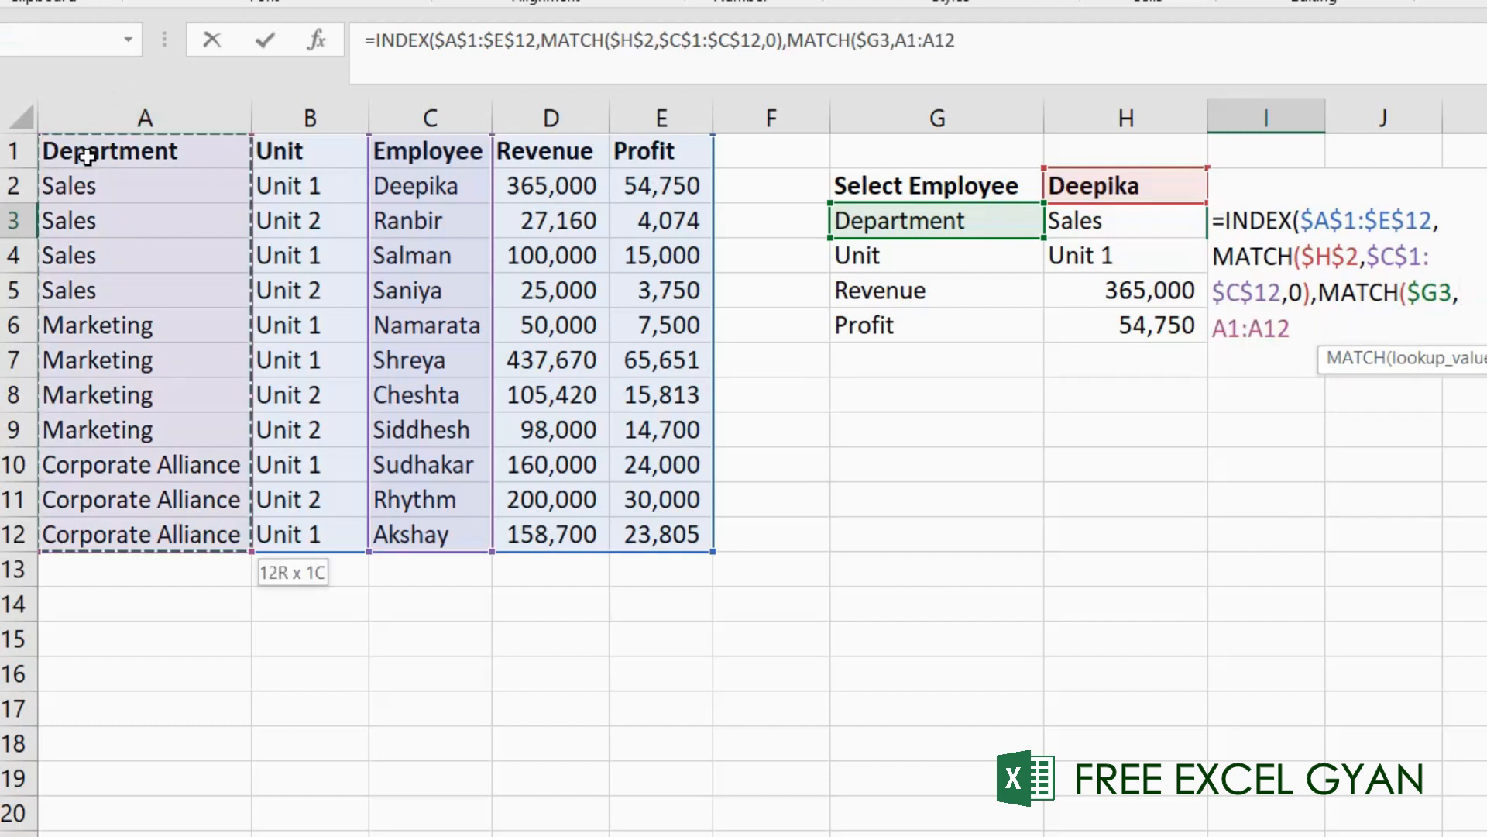
key(ctrl+shift+Right)
key(ctrl+shift+Up)
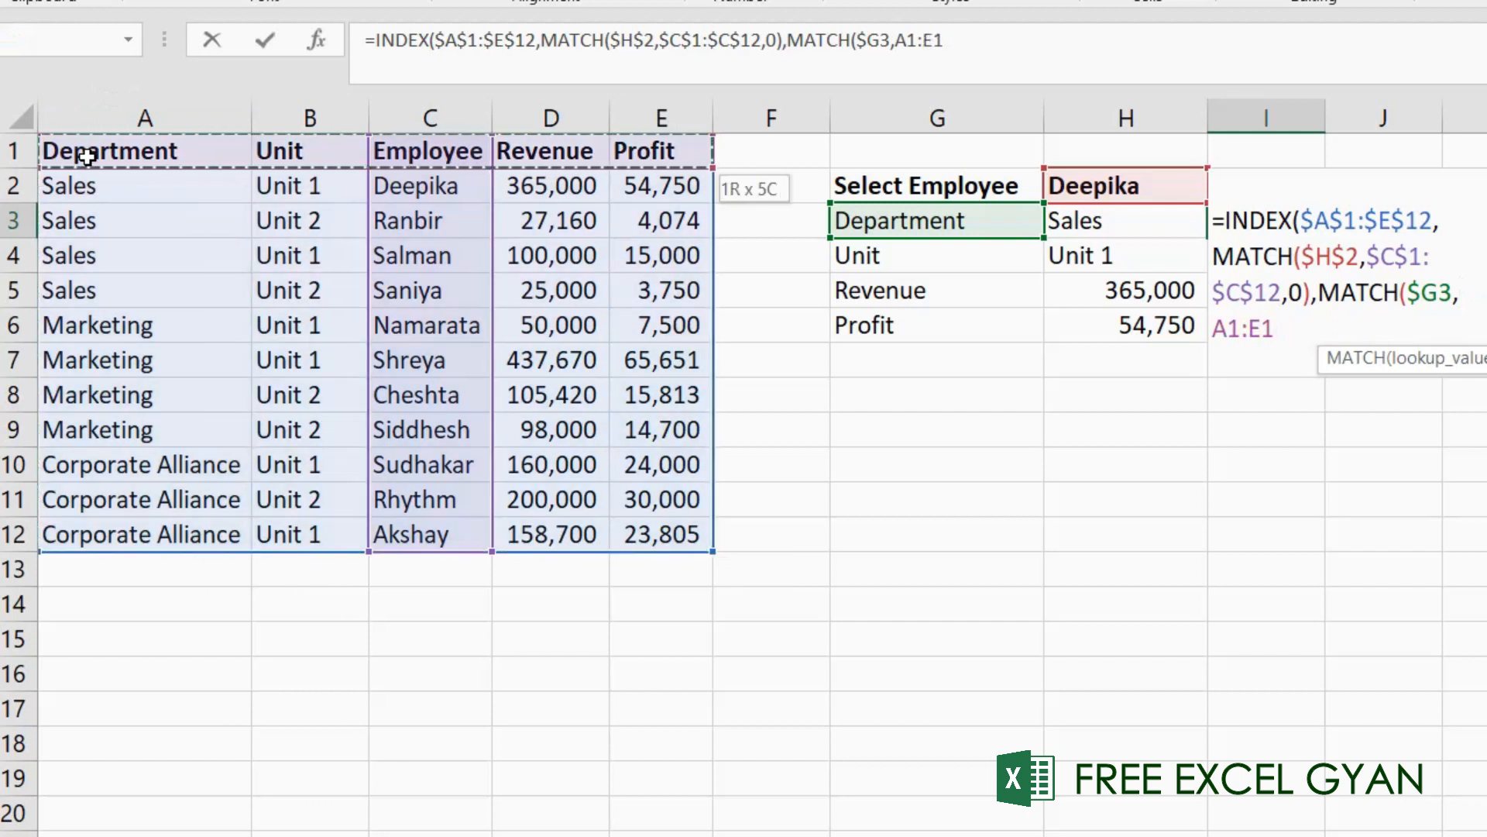
key(F4)
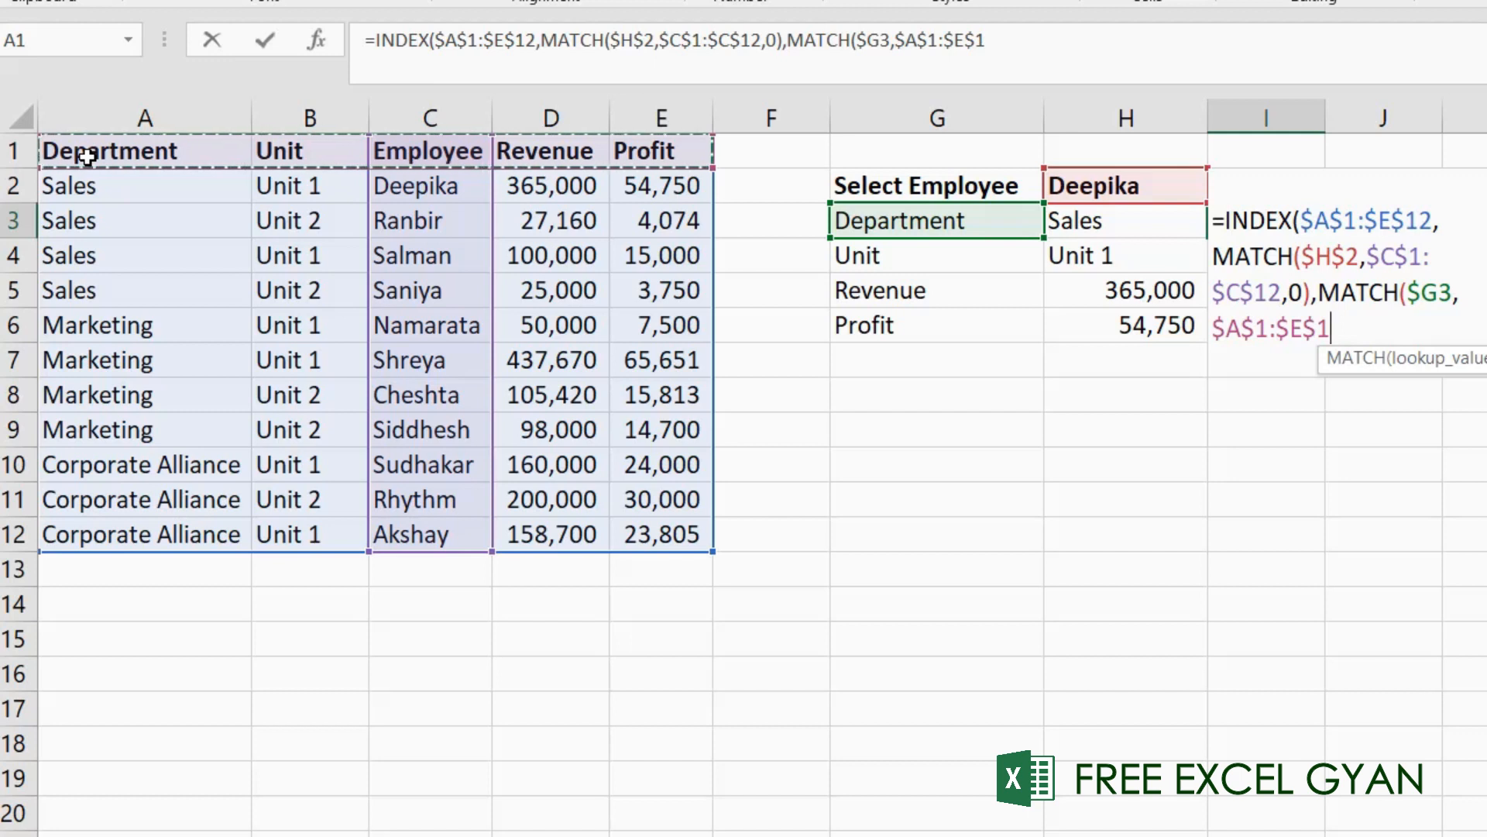
text(,)
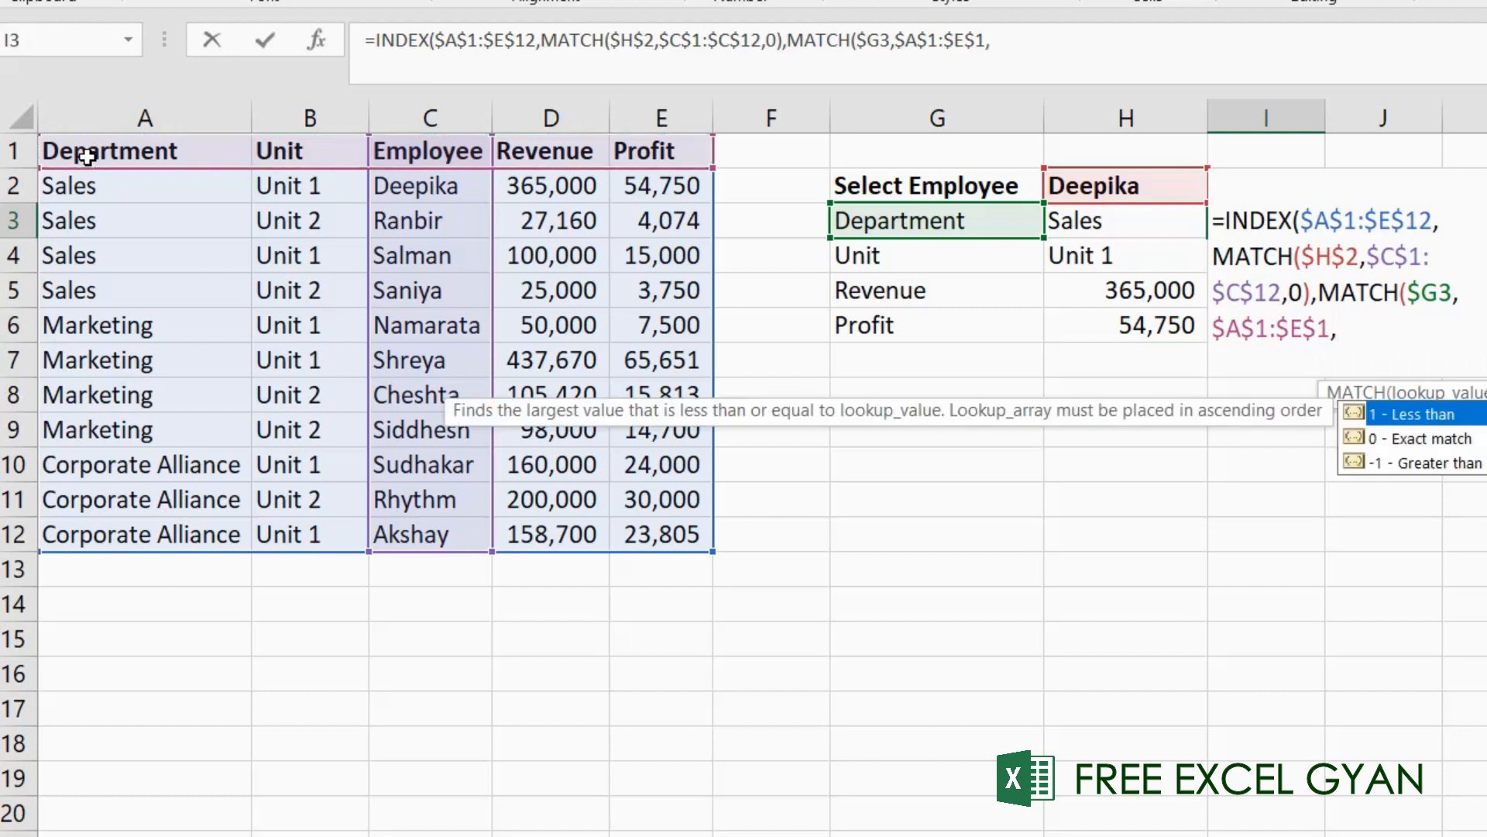
text(0)))
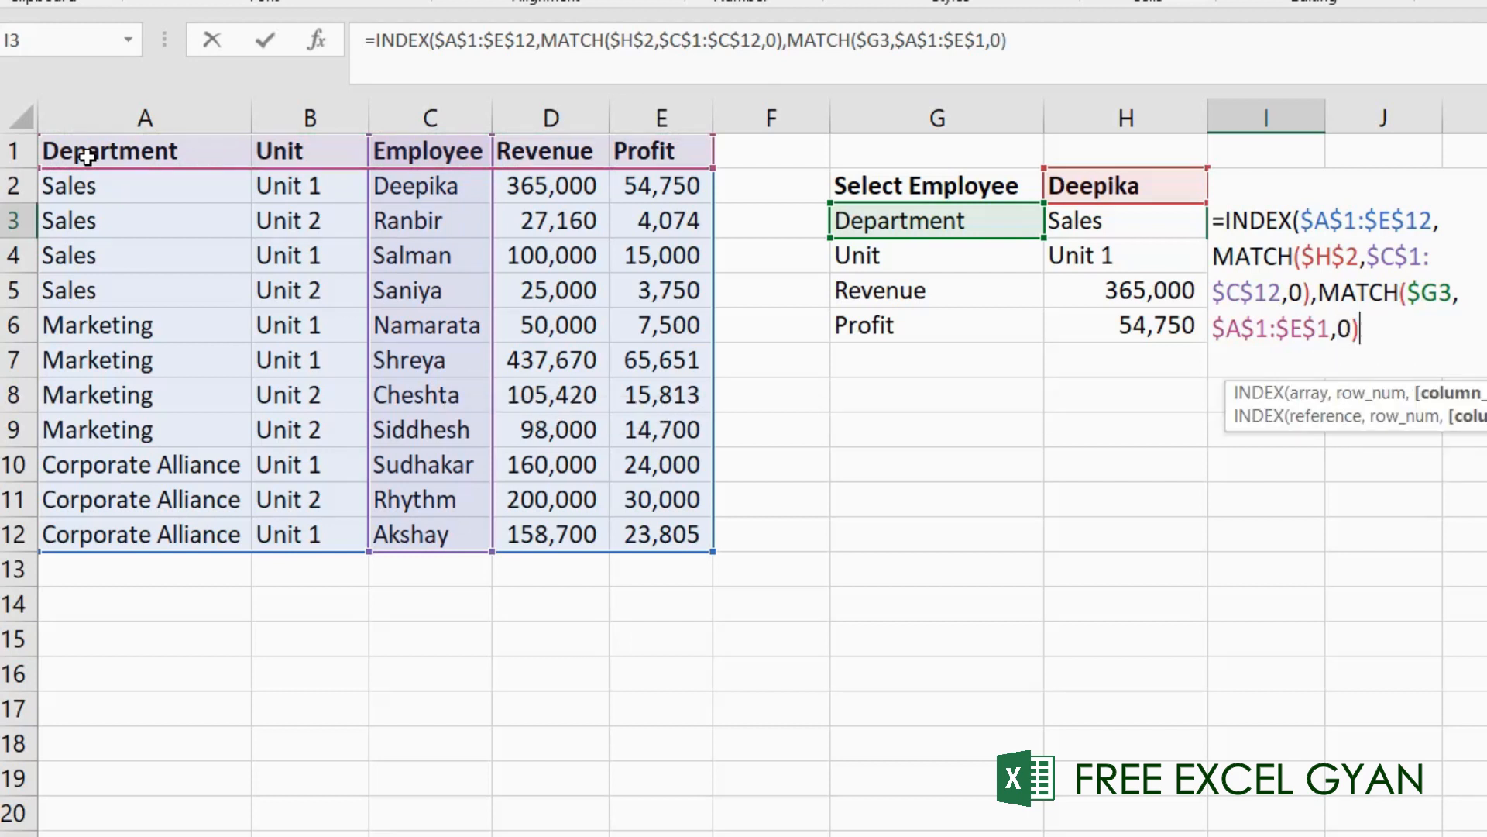
key(Return)
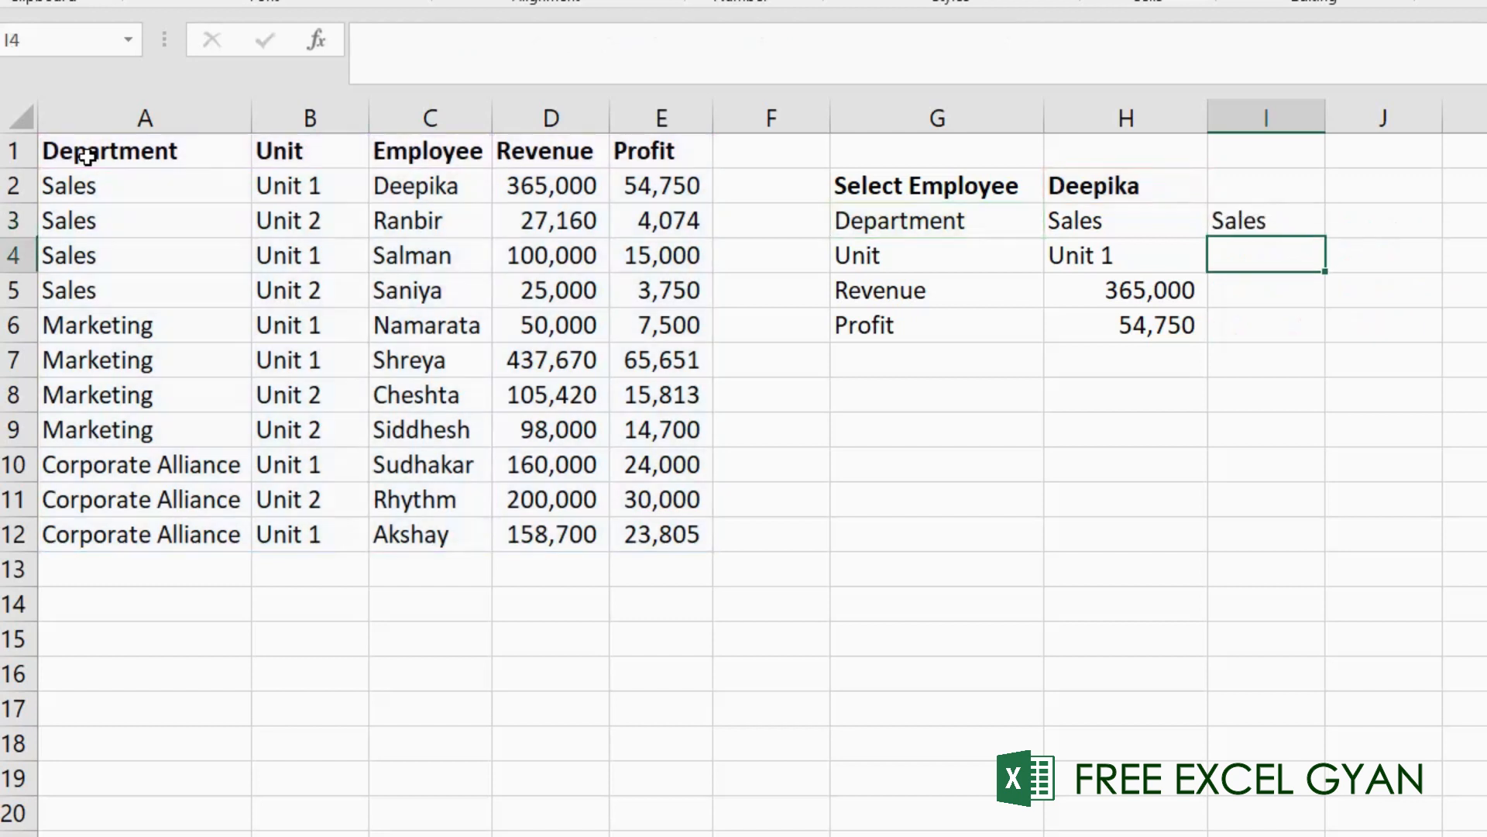
Step: Copy the INDEX-MATCH-MATCH formula from cell I3 into I3:I6 to cover unit, revenue and profit
key(Up)
key(ctrl+c)
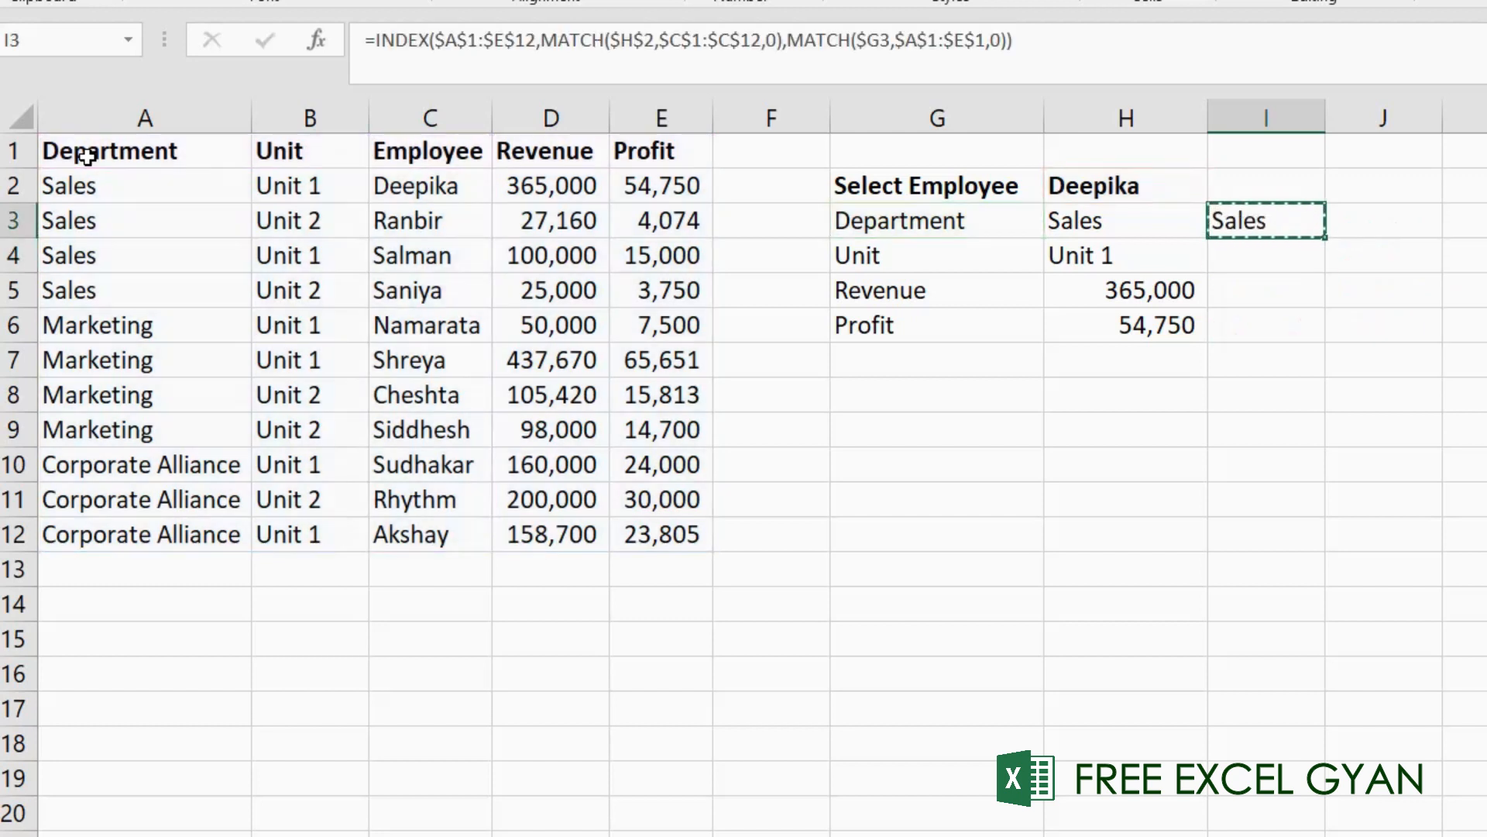
key(shift+Down)
key(shift+Down)
key(shift+Down)
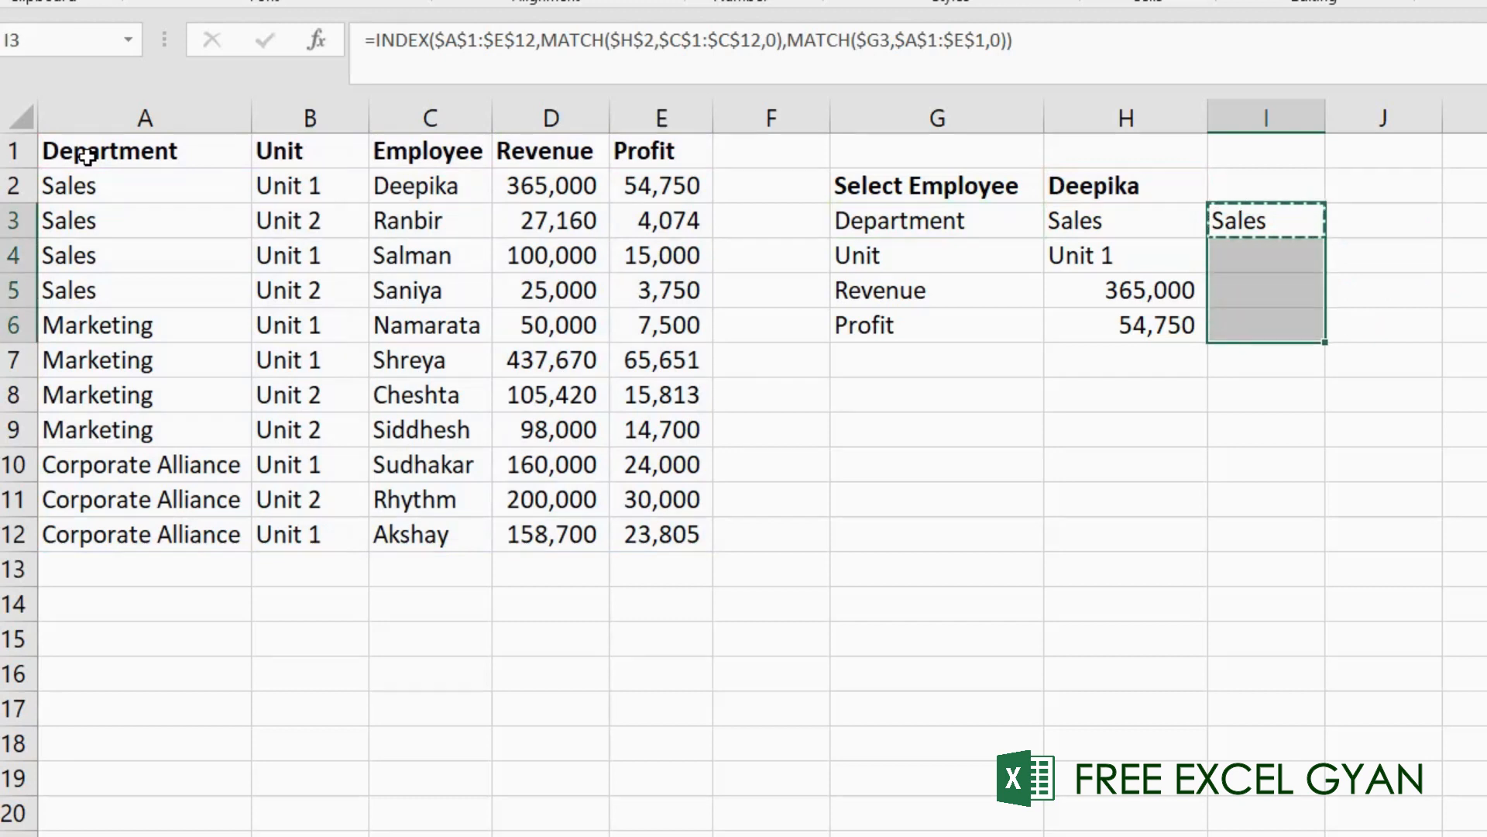
key(ctrl+v)
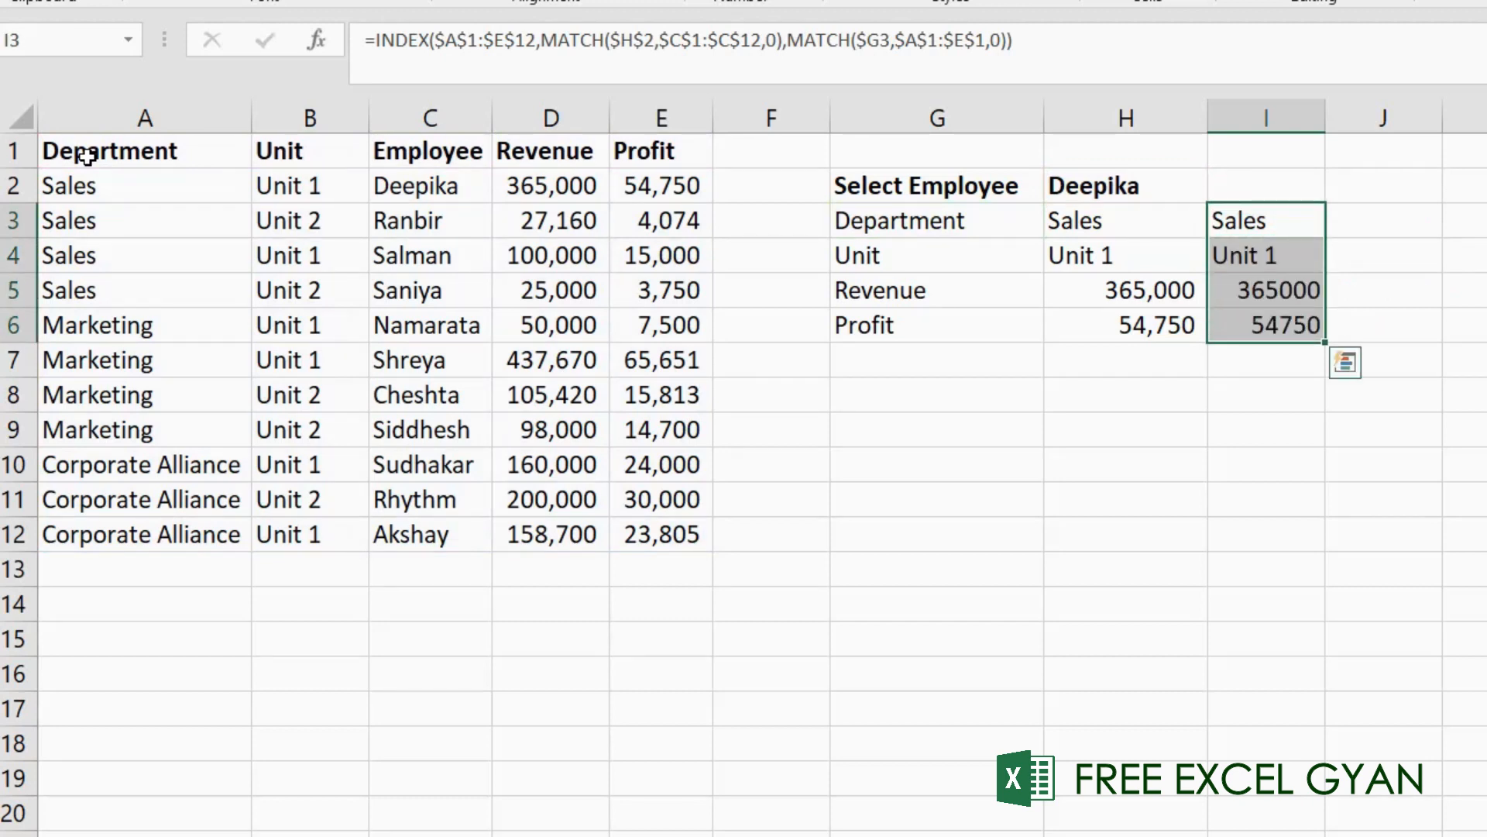
Step: Examine the copied formulas in cells I3 to I6, comparing the column-locked lookup reference in each row
key(Down)
key(Down)
key(Down)
key(Up)
key(Up)
key(Up)
key(Down)
key(Down)
key(Down)
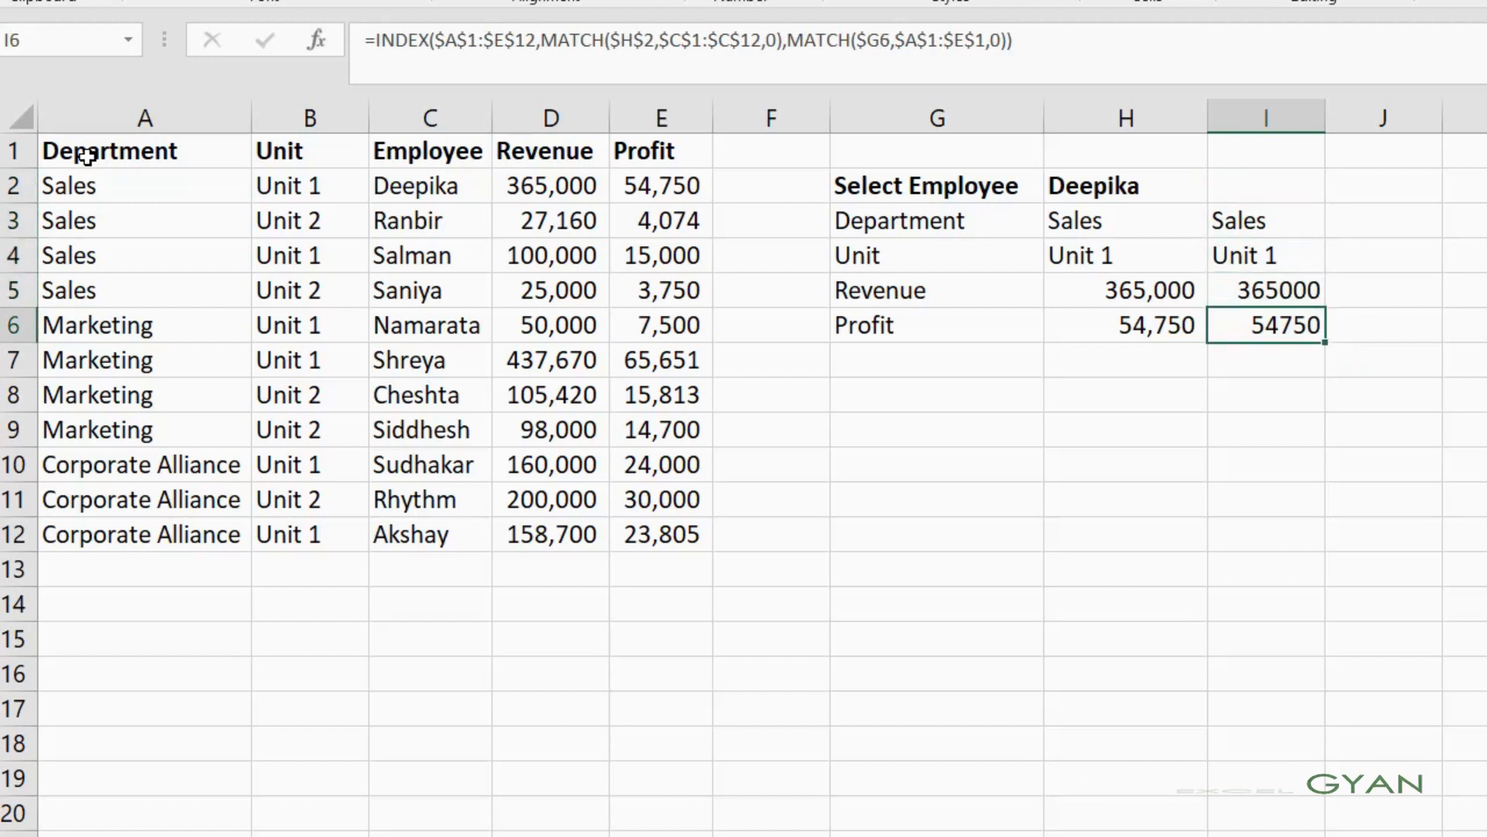
key(Up)
key(Up)
key(Up)
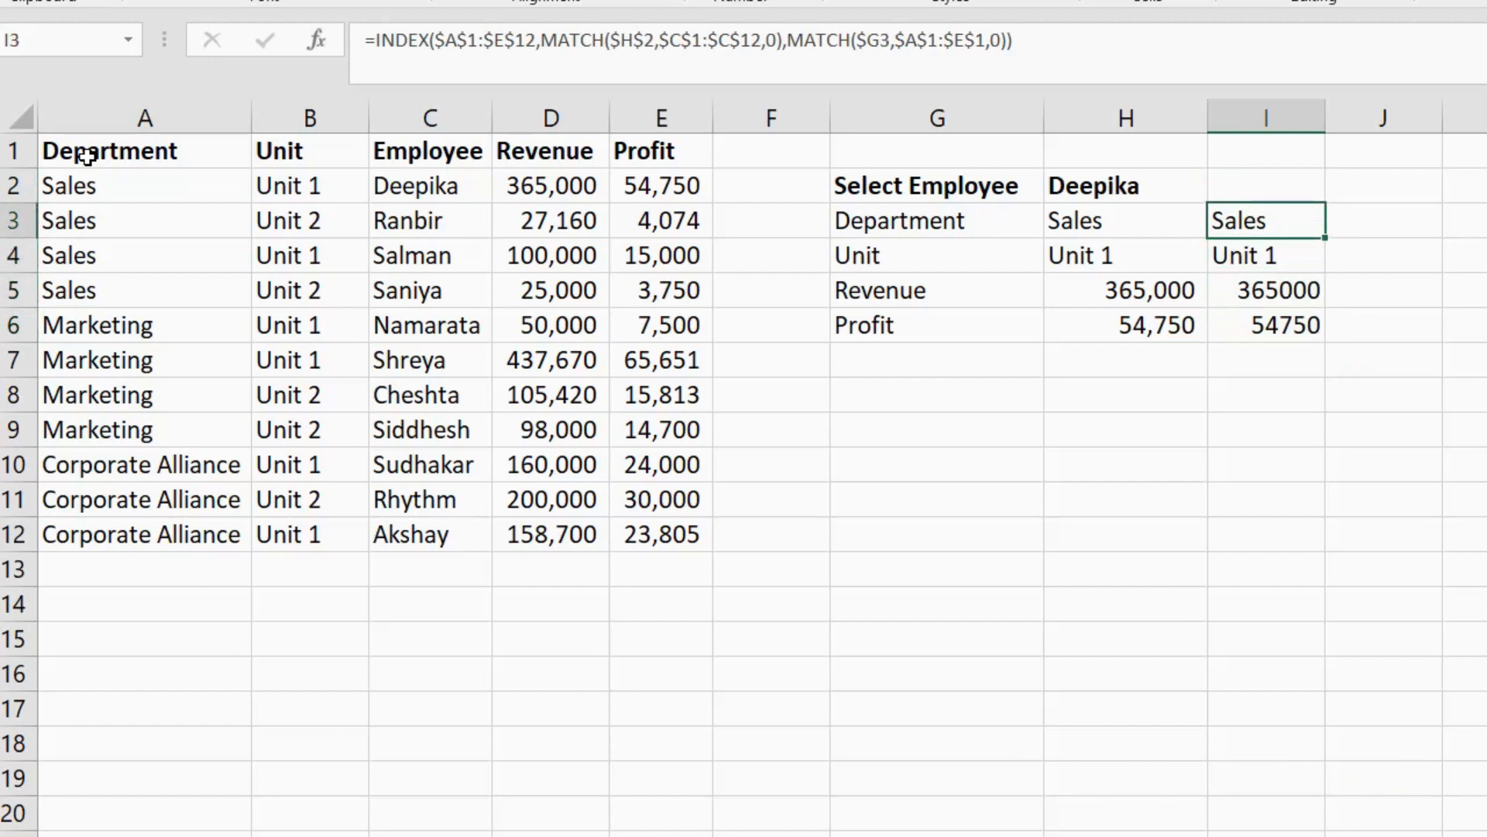